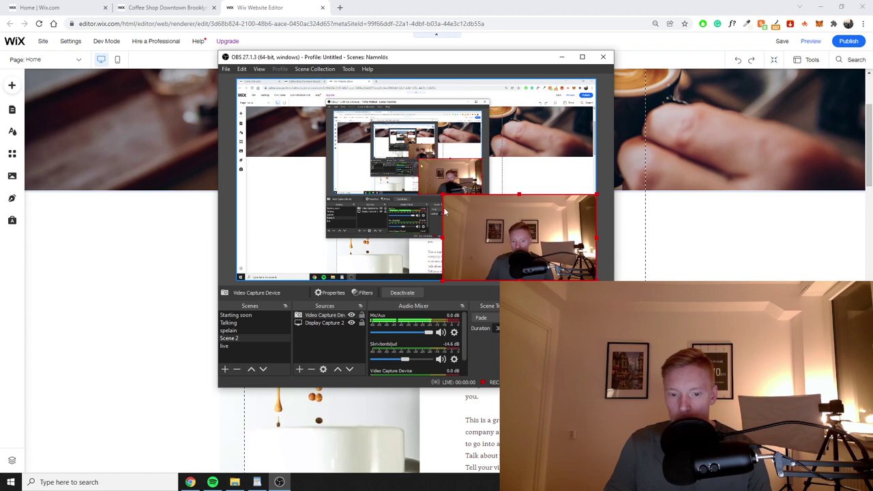
Shrink the webcam source in the OBS recording preview by dragging its corner inward.
drag(448, 196, 496, 225)
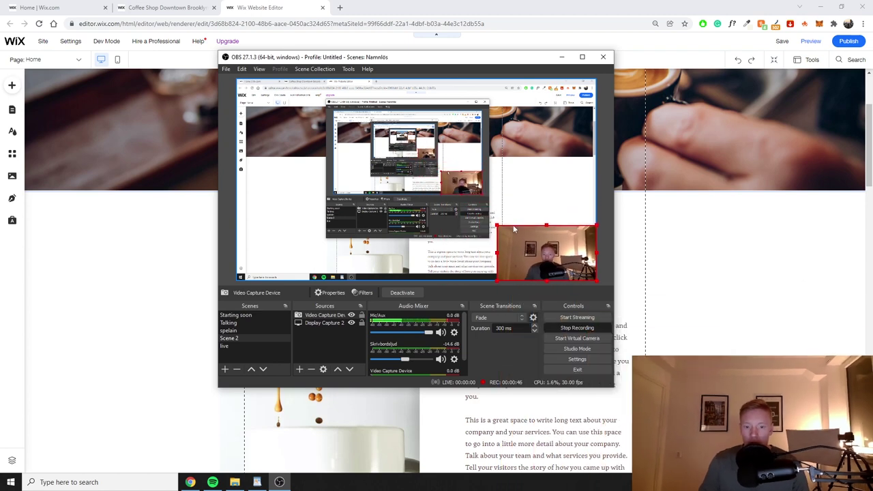
Minimize OBS and review the coffee shop home page from hero to footer and back.
click(561, 57)
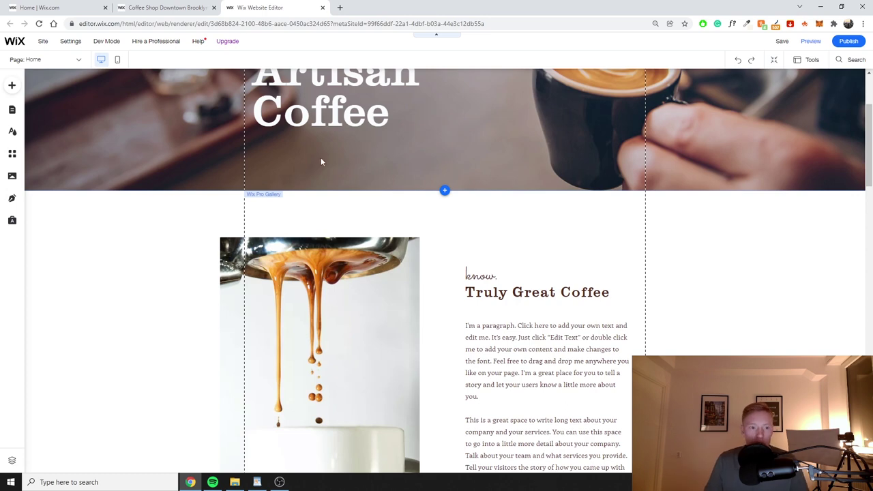
scroll(321, 162, up, 2)
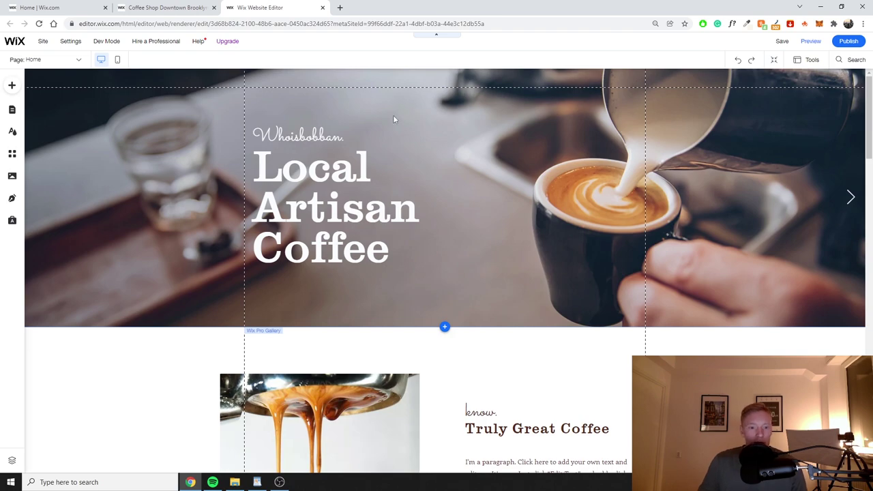
scroll(408, 139, down, 8)
scroll(382, 168, up, 3)
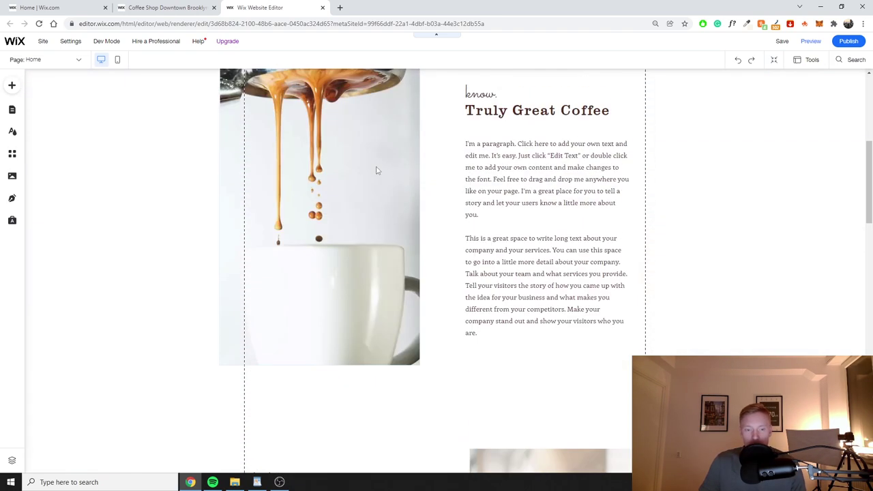
scroll(376, 171, up, 5)
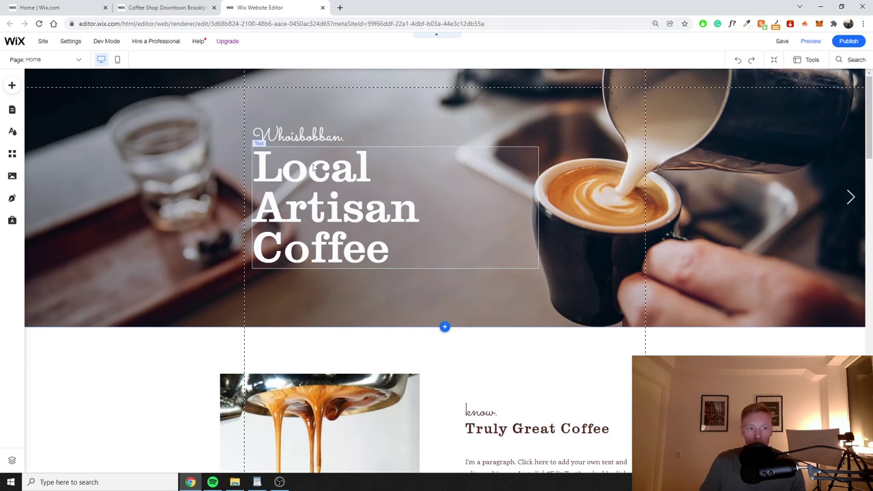
scroll(331, 184, down, 3)
scroll(331, 187, up, 3)
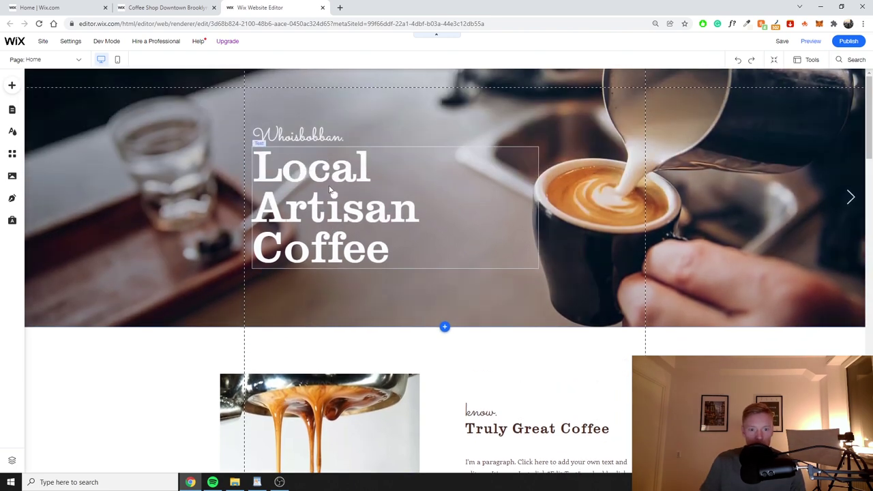
scroll(386, 205, down, 2)
scroll(386, 204, down, 10)
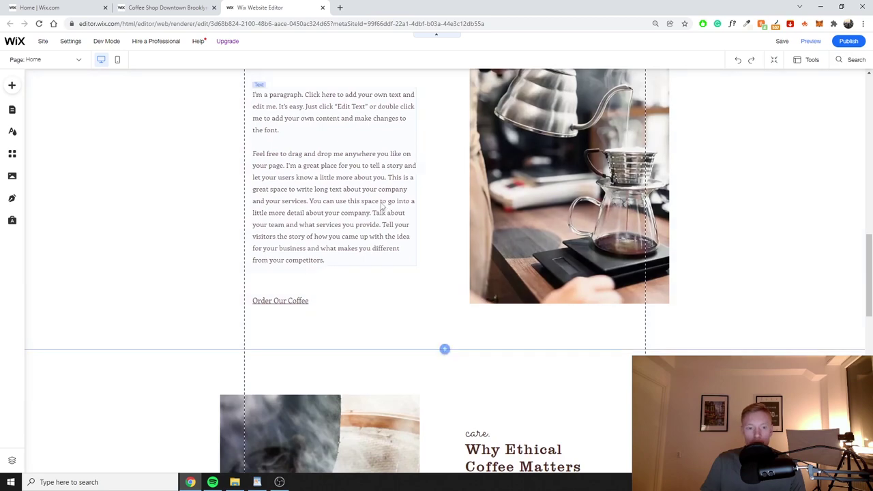
scroll(376, 203, up, 10)
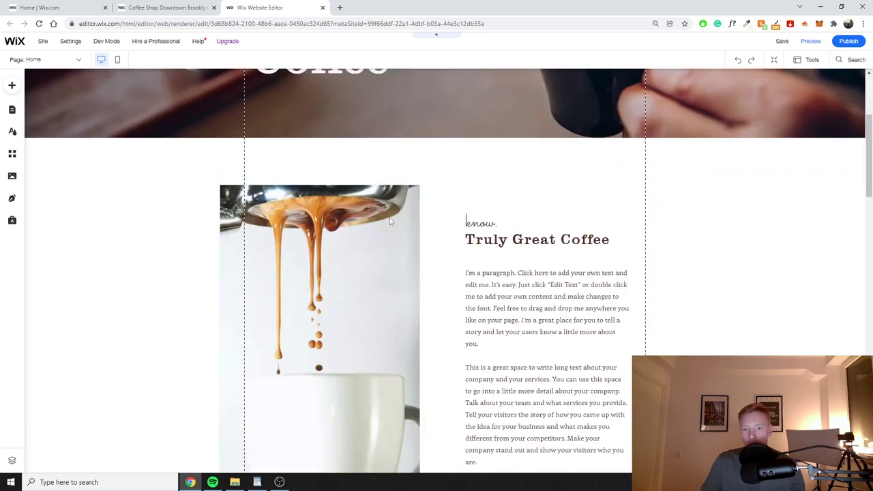
scroll(382, 219, up, 1)
scroll(351, 209, down, 3)
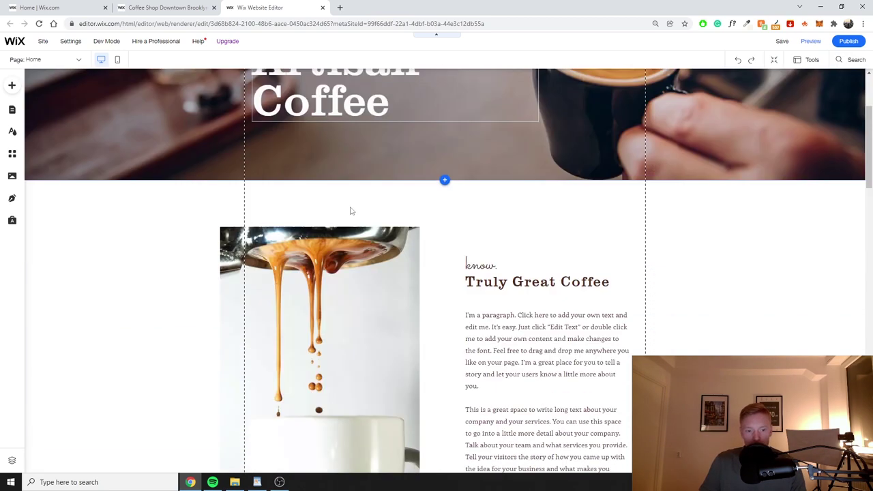
scroll(343, 211, up, 3)
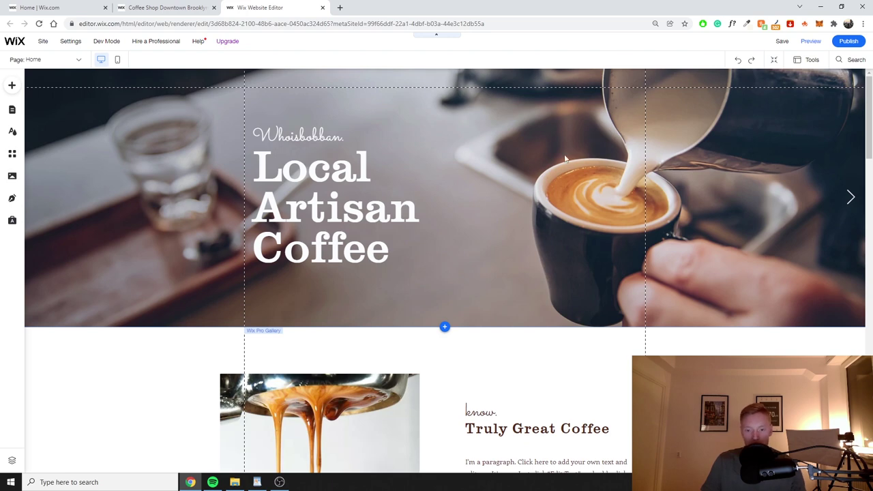
scroll(528, 181, down, 4)
scroll(478, 208, down, 3)
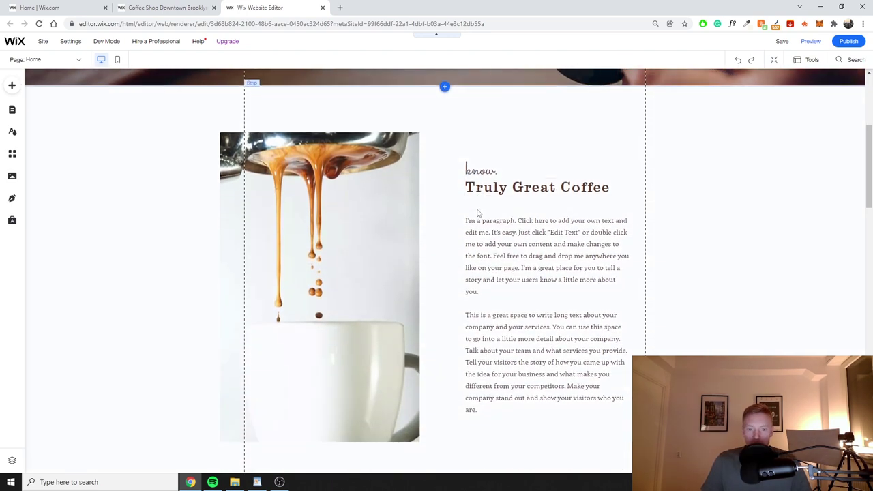
scroll(486, 161, up, 2)
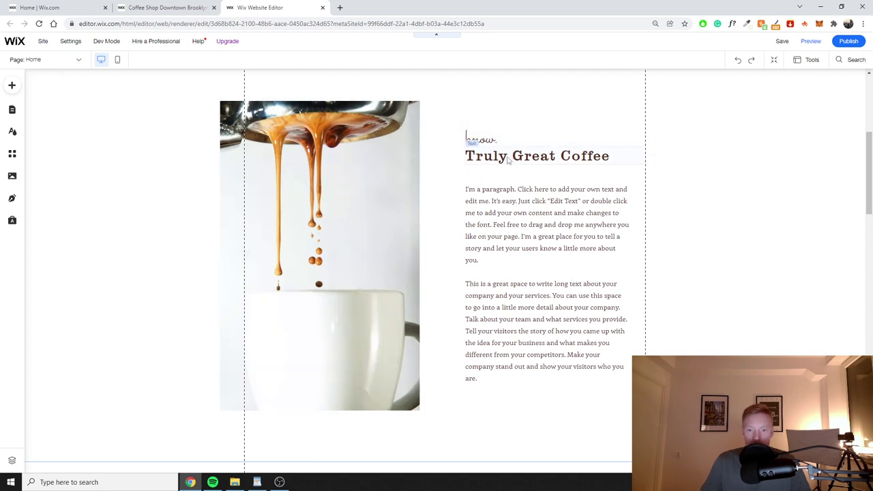
scroll(508, 226, down, 6)
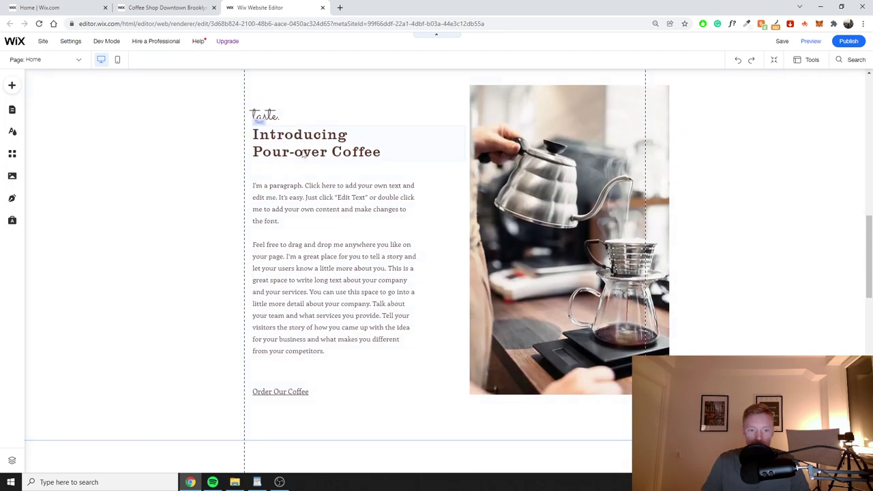
scroll(514, 194, down, 5)
scroll(447, 212, down, 10)
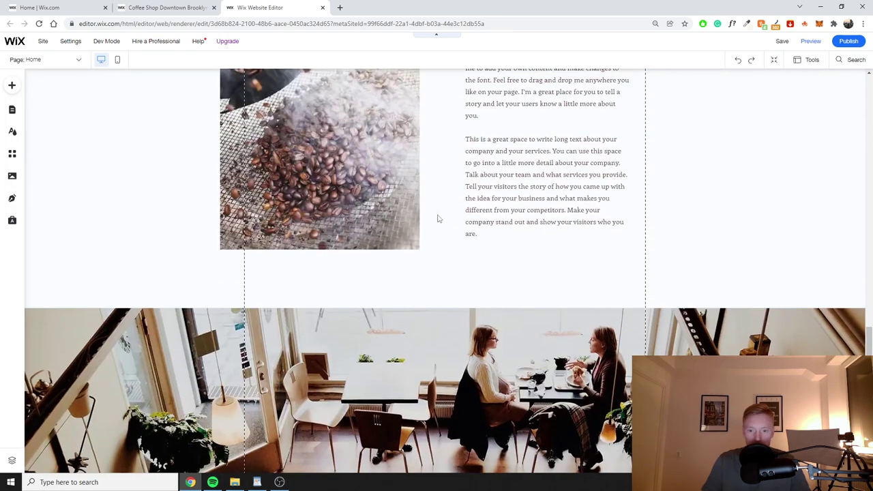
scroll(450, 226, up, 2)
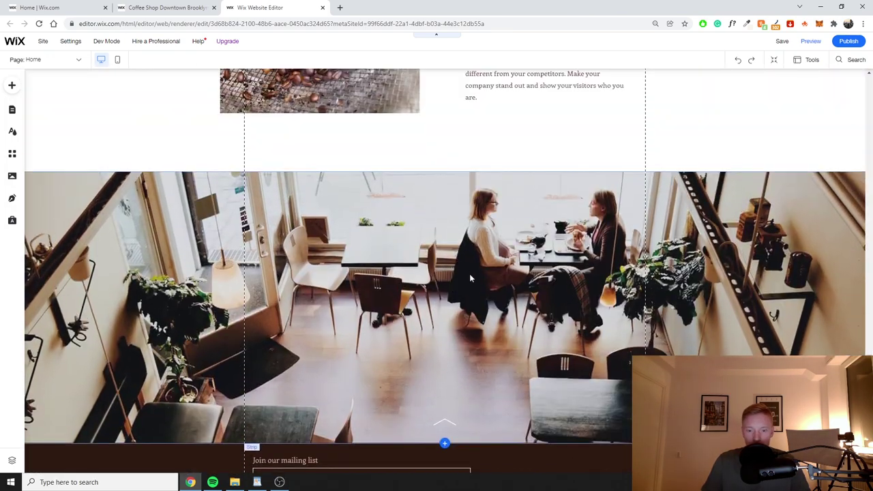
scroll(469, 273, down, 2)
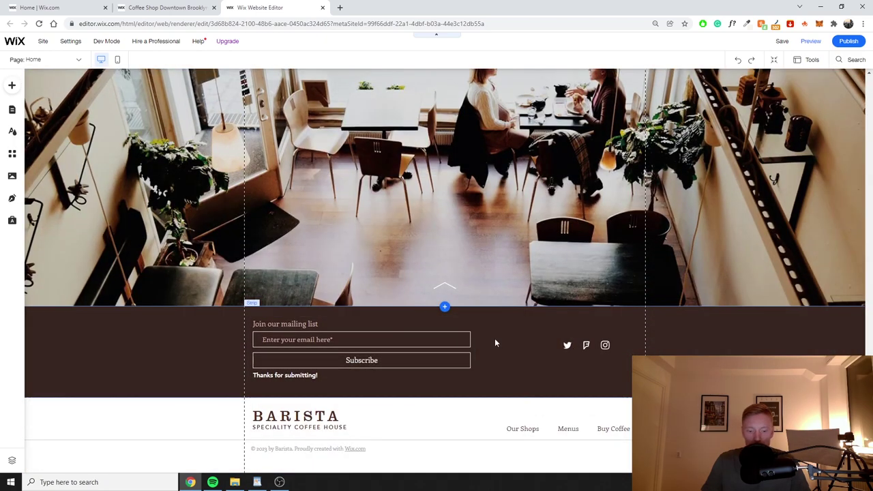
scroll(470, 327, up, 15)
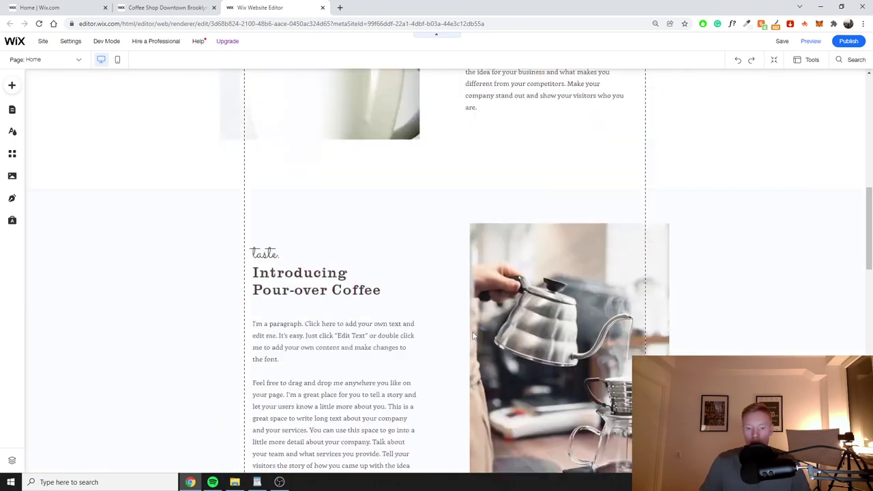
scroll(421, 318, up, 3)
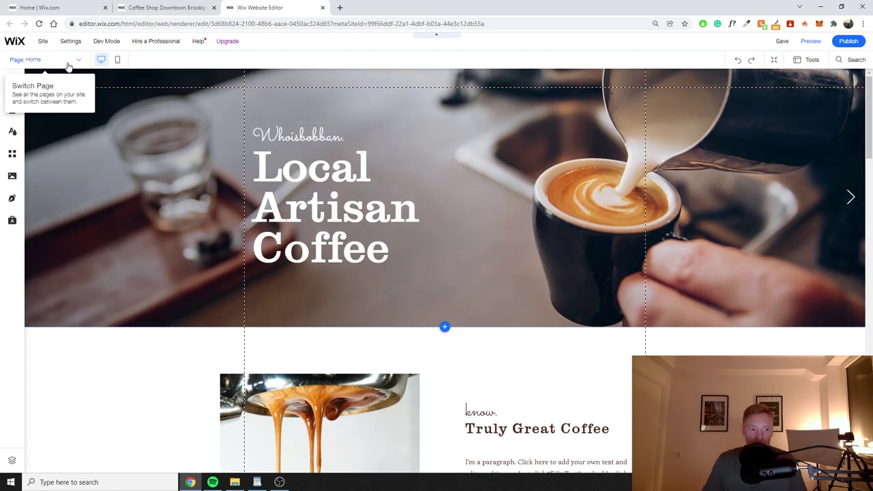
Show the site's page list from the 'Page: Home' dropdown in the top bar.
click(68, 67)
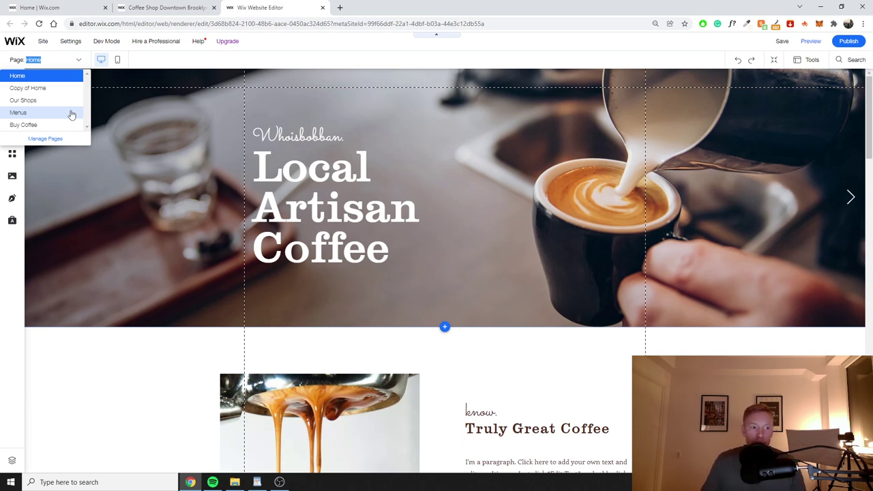
Set the script tagline's HTML tag to p under SEO & Accessibility.
click(660, 354)
click(291, 140)
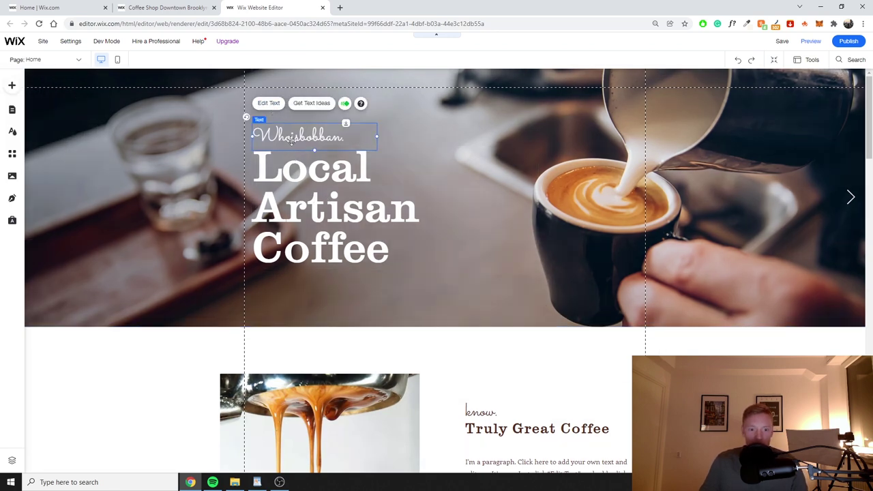
click(268, 103)
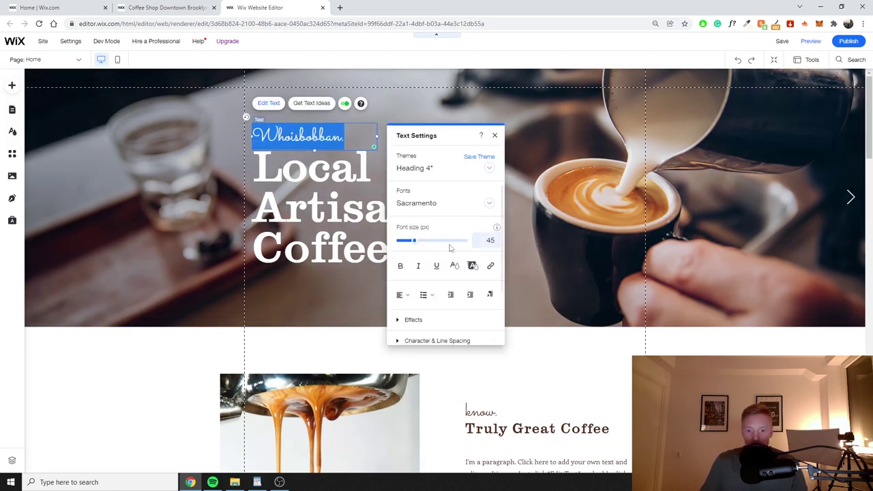
scroll(450, 249, down, 2)
click(440, 311)
scroll(437, 300, up, 2)
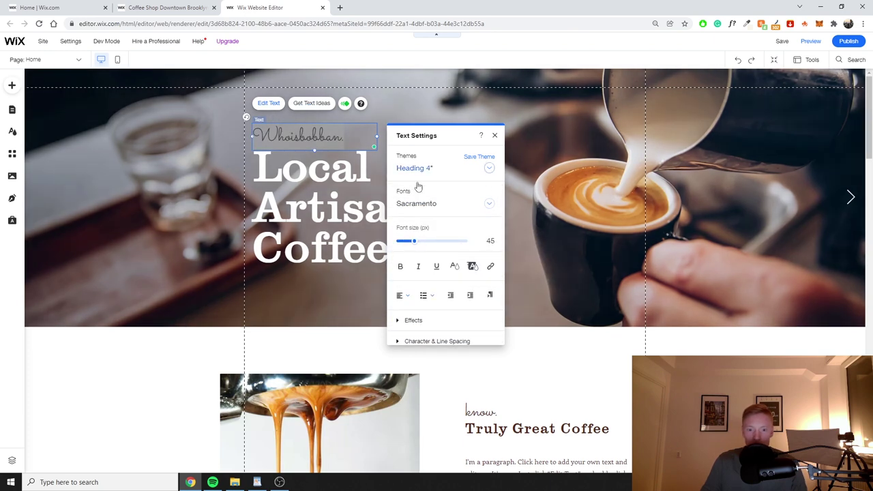
scroll(419, 187, down, 2)
click(418, 312)
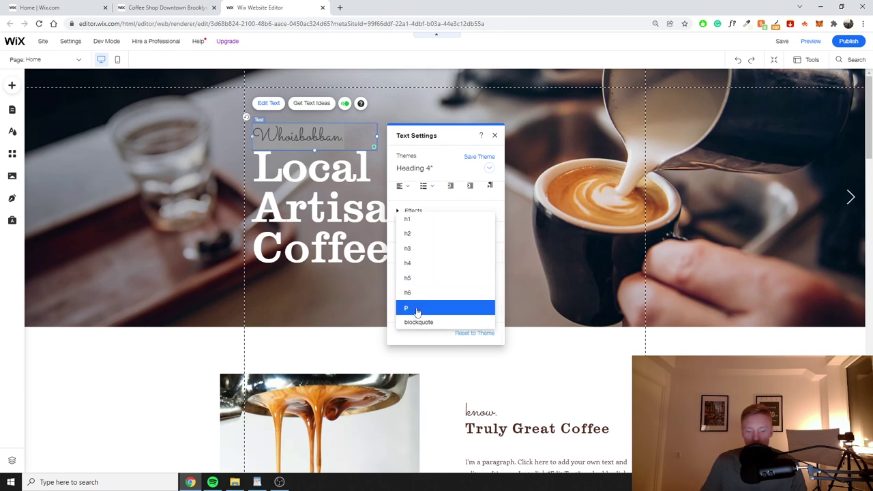
click(416, 310)
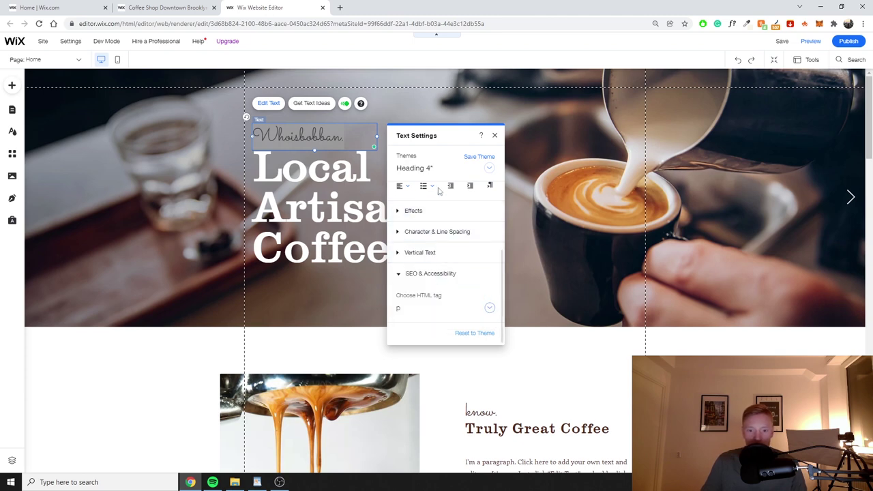
click(496, 136)
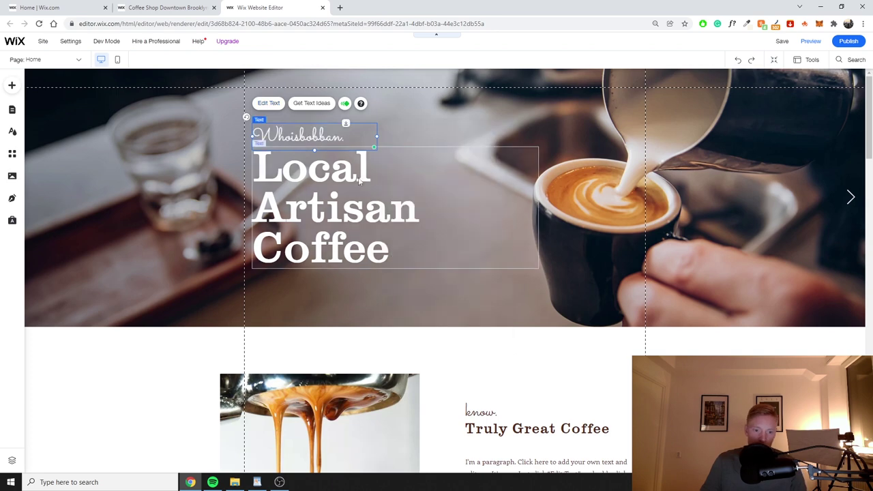
Change the 'Local Artisan Coffee' heading's HTML tag to h1 and close Text Settings.
click(276, 158)
click(269, 127)
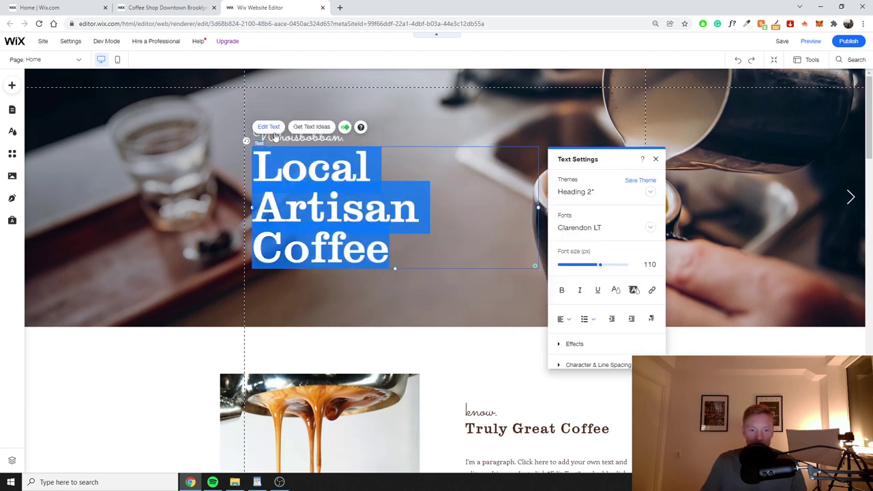
scroll(617, 243, down, 2)
click(588, 337)
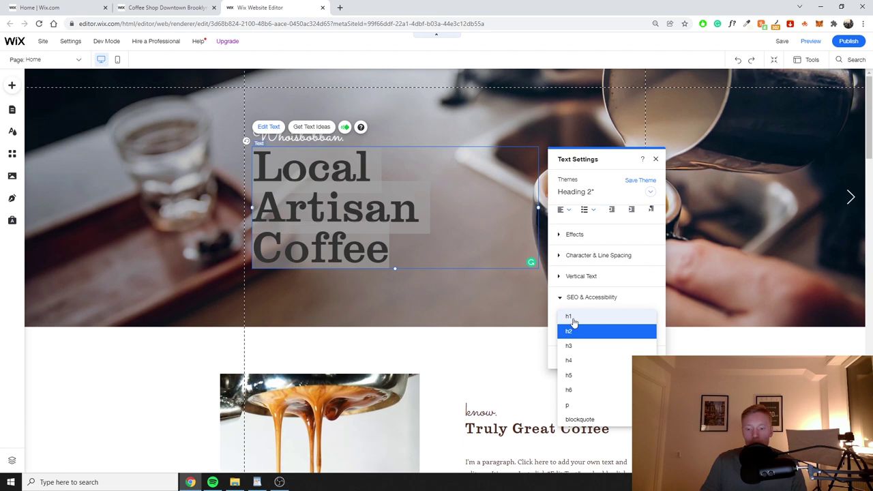
click(571, 318)
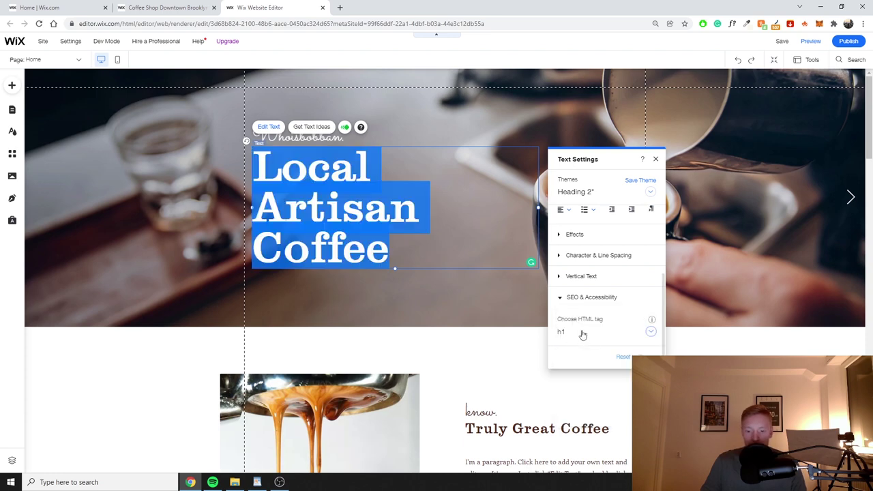
click(656, 159)
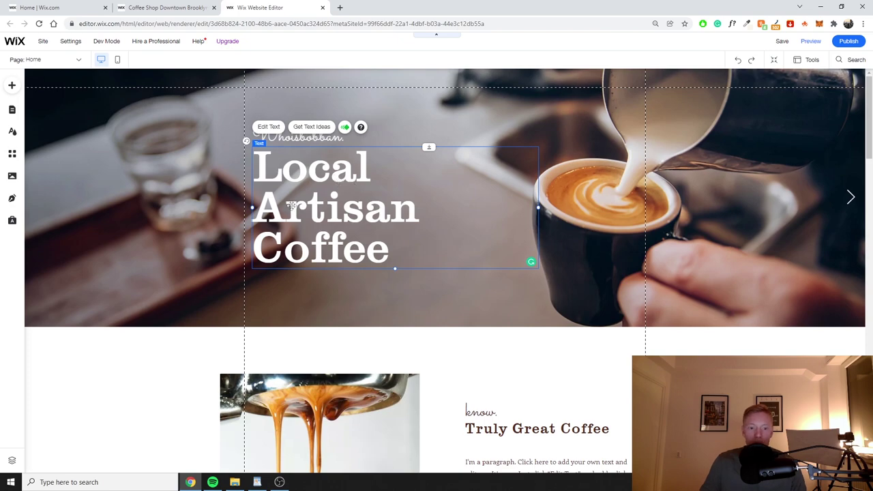
Replace the hero heading with 'Whoisbobban Coffee Shop' copied from the WordPad notes.
click(256, 482)
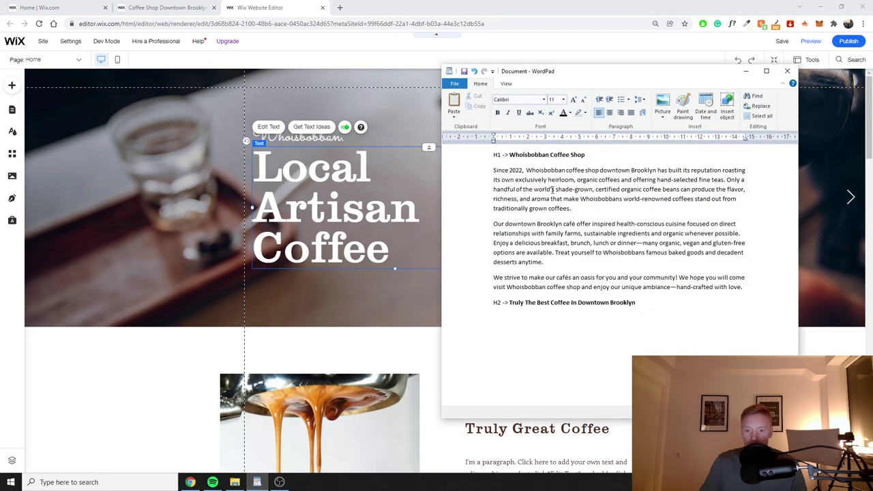
drag(591, 154, 533, 156)
key(ctrl+c)
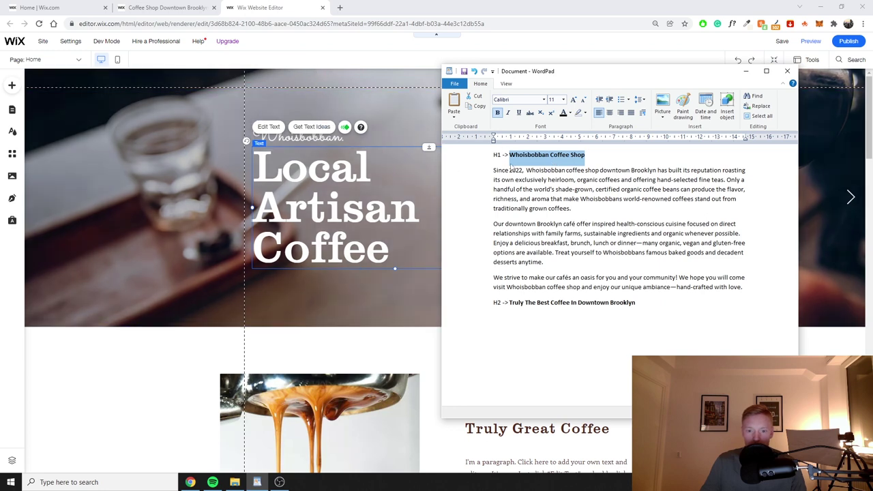
click(307, 24)
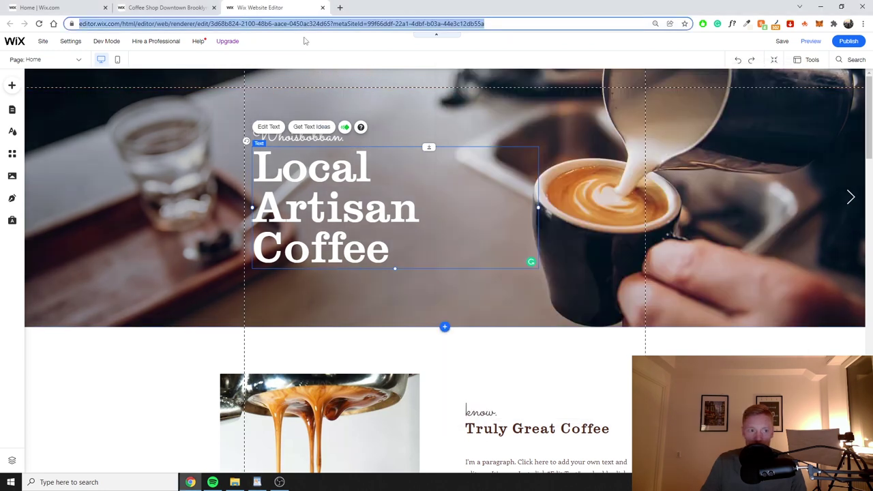
key(ctrl+v)
click(326, 179)
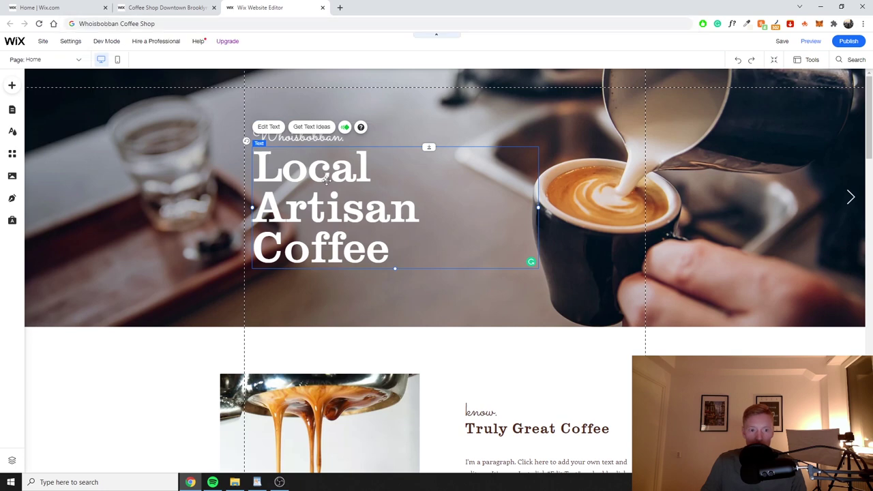
double_click(326, 179)
double_click(363, 203)
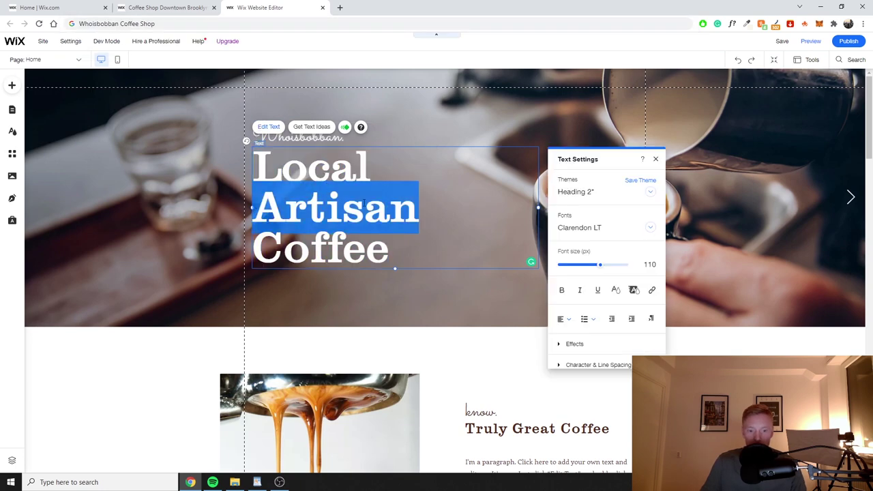
key(ctrl+a)
key(ctrl+v)
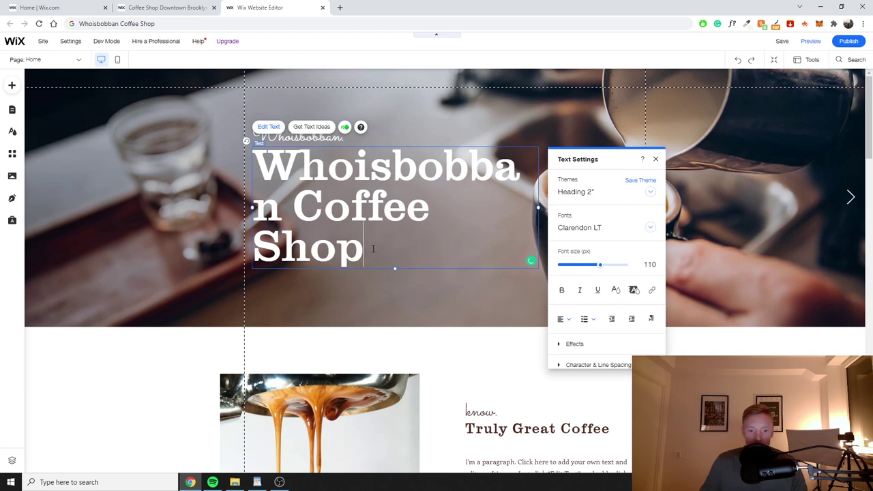
key(ctrl+a)
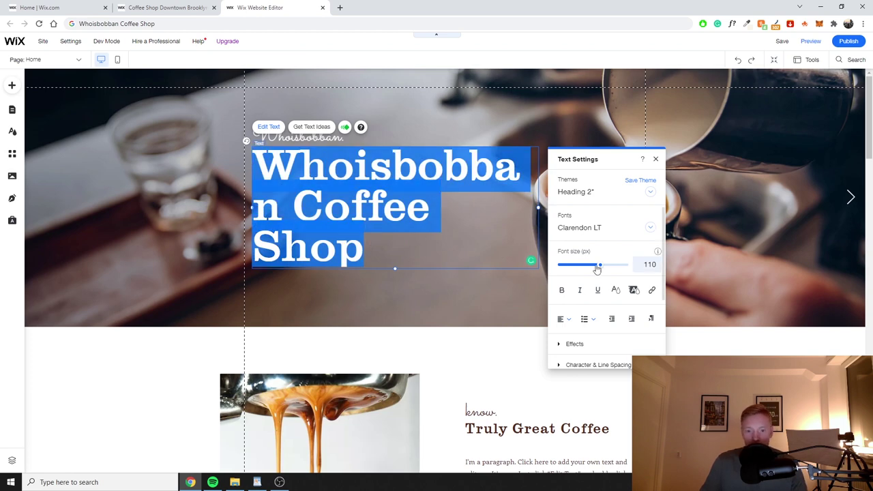
click(444, 167)
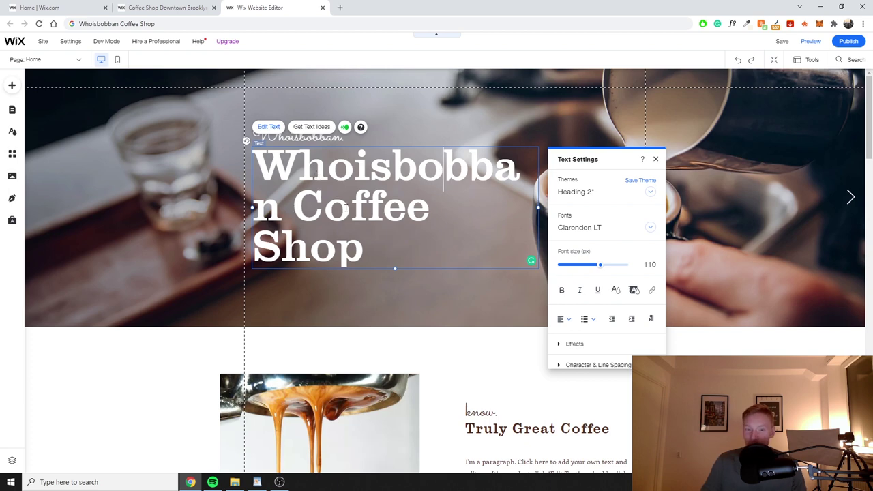
Reduce the new hero heading's font size from 110 to 105.
drag(367, 249, 287, 167)
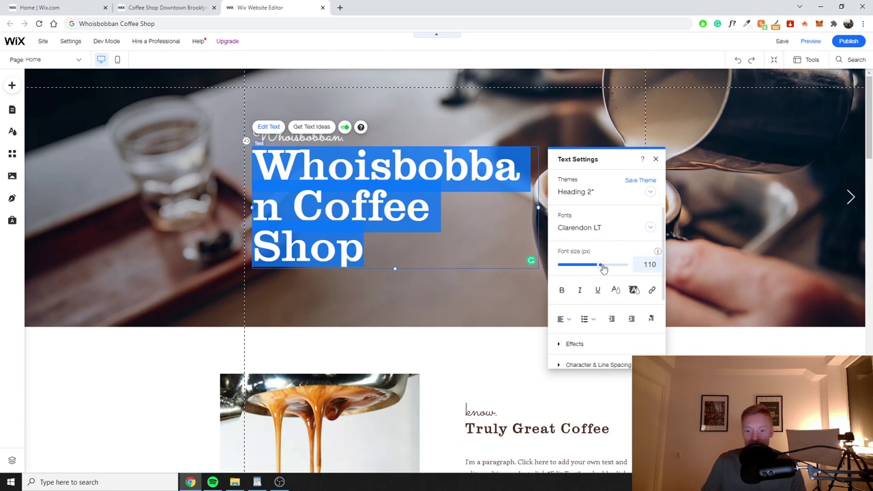
drag(603, 270, 598, 265)
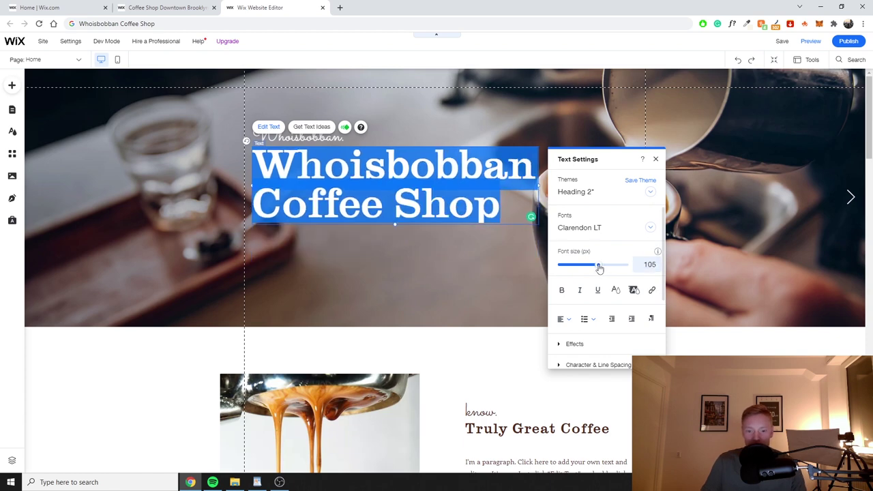
click(422, 205)
key(Escape)
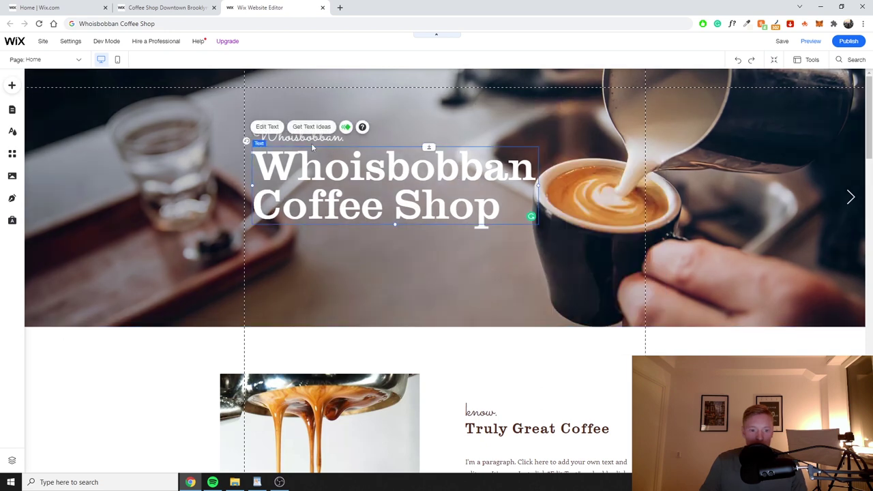
Move the tagline and heading slightly lower, then check the live site tab.
shift+click(308, 137)
drag(308, 138, 309, 161)
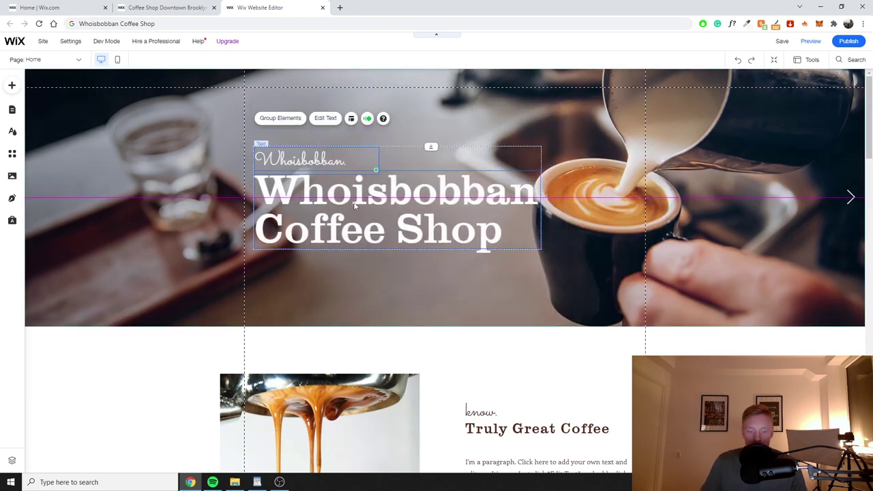
click(494, 251)
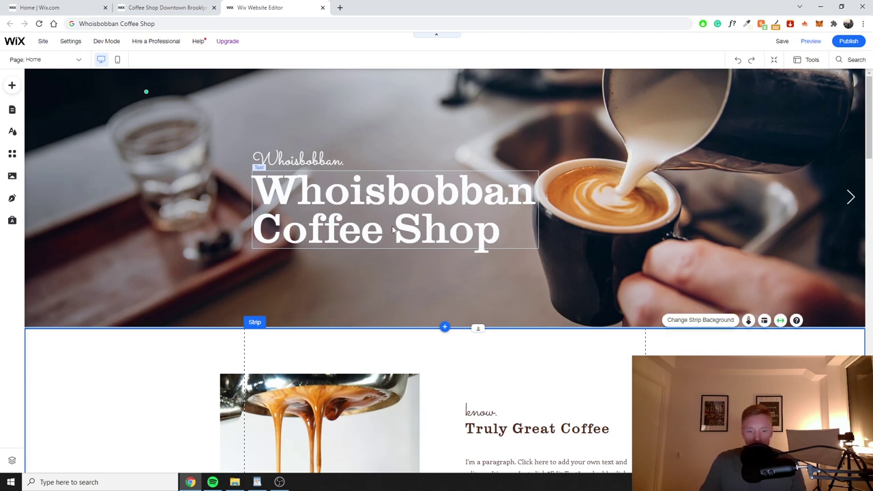
scroll(378, 222, down, 1)
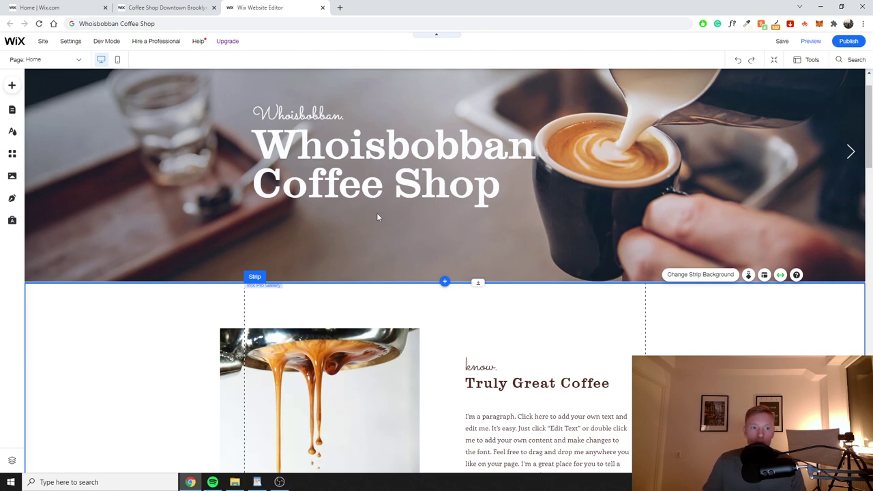
click(184, 11)
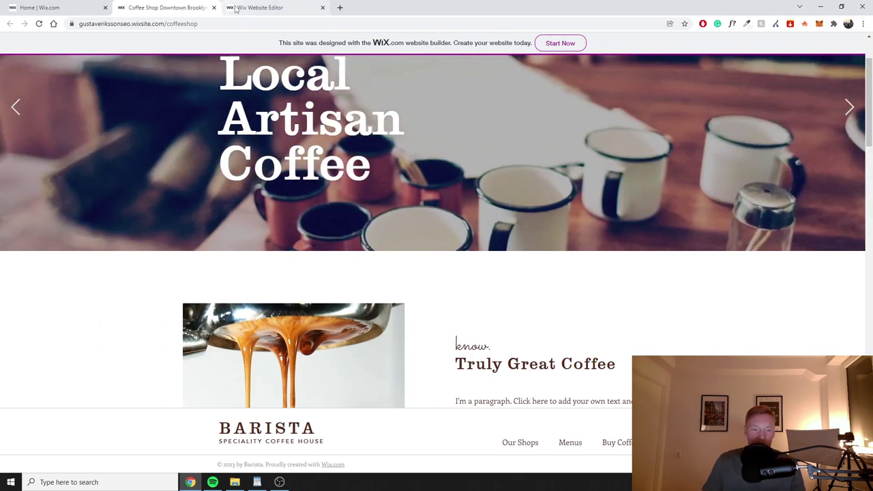
Switch from the live site back to the Wix Website Editor tab.
click(235, 9)
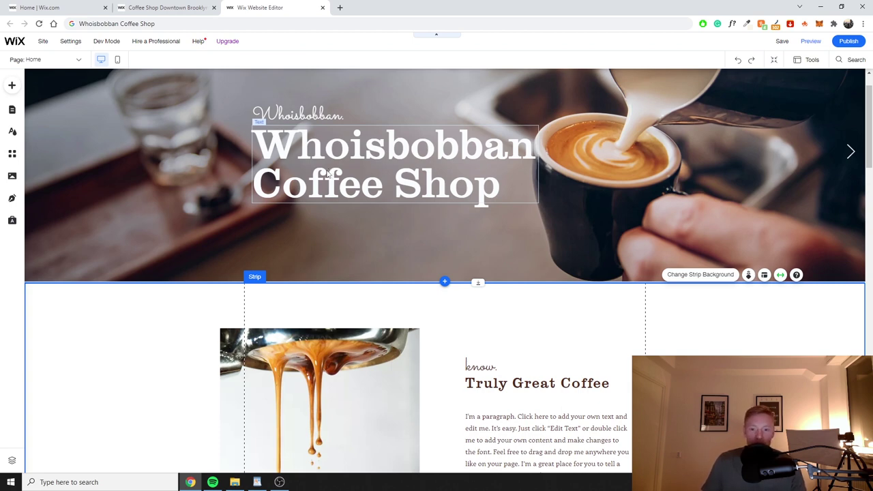
Open the Wix SEO image folder beside the editor and select the first coffee image.
scroll(307, 175, down, 1)
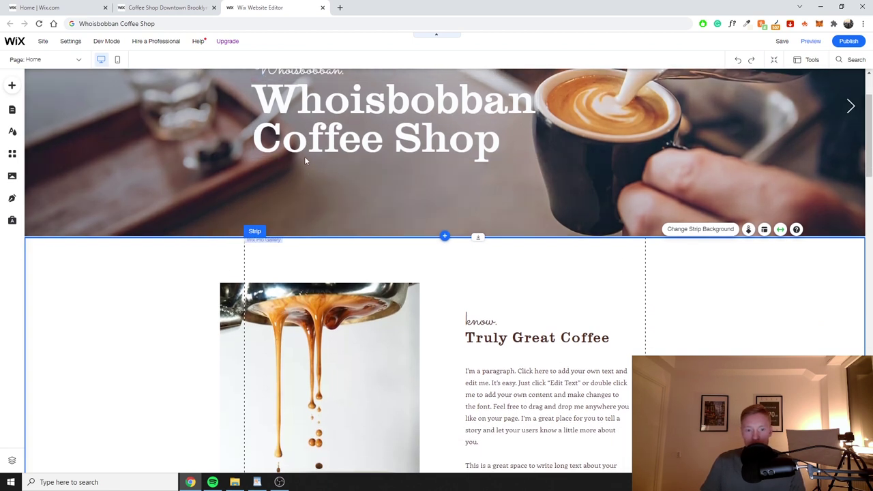
scroll(304, 156, down, 2)
scroll(318, 165, down, 2)
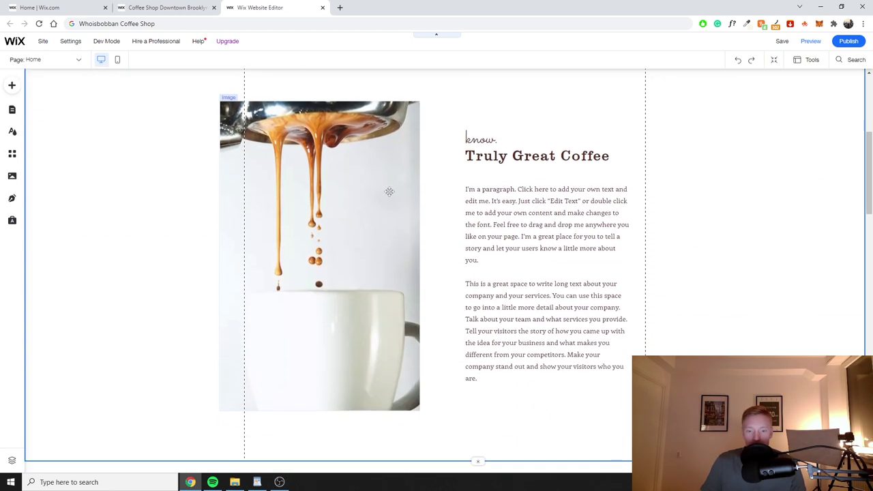
scroll(376, 163, up, 2)
scroll(396, 174, down, 2)
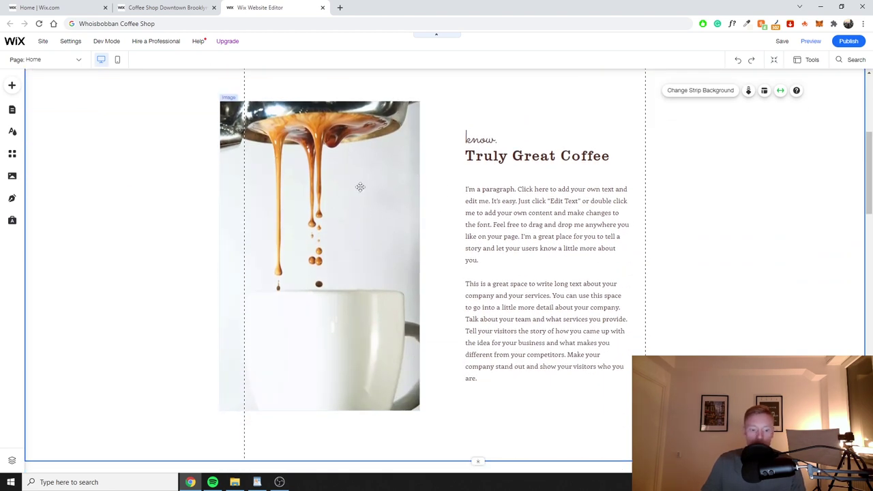
click(234, 482)
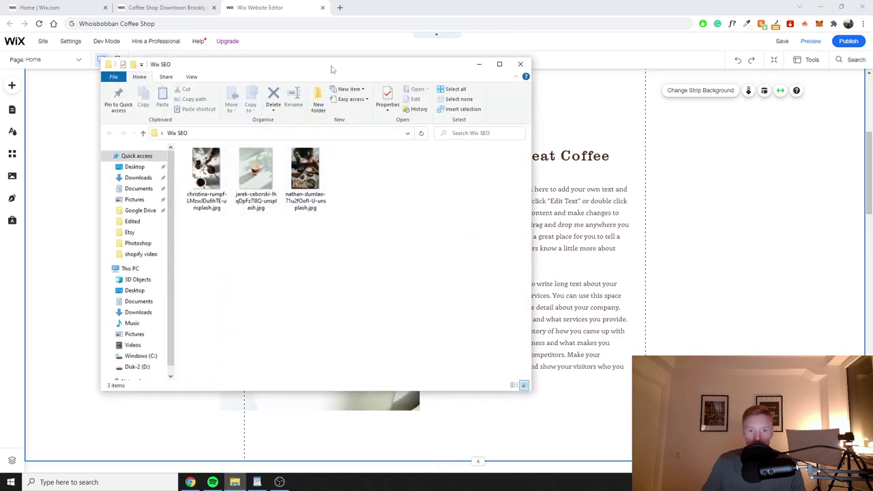
drag(331, 66, 507, 62)
drag(275, 217, 413, 216)
drag(553, 75, 607, 94)
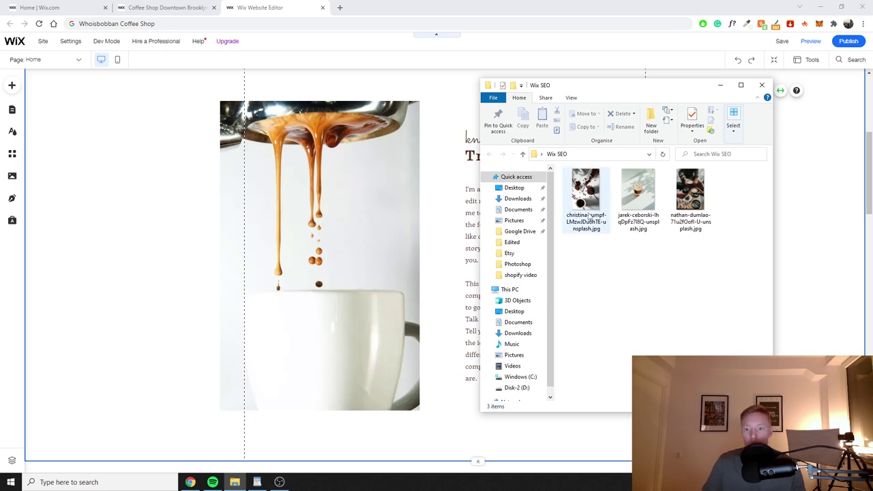
click(587, 213)
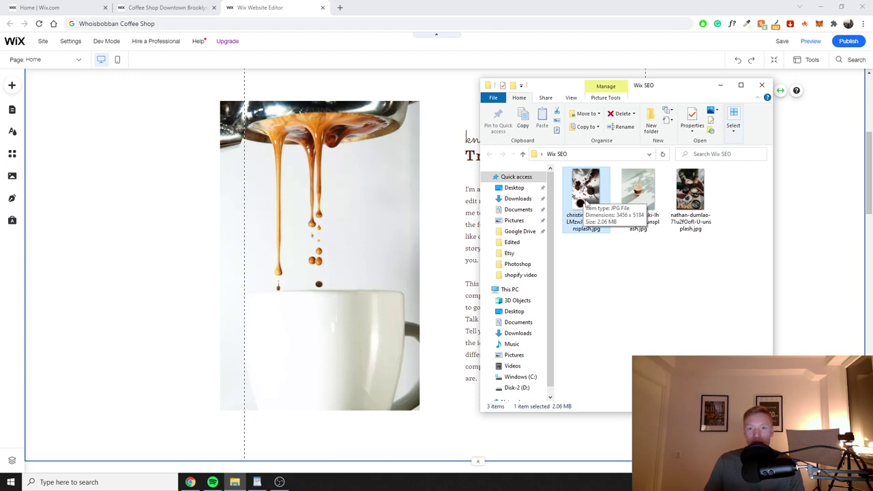
Rename the first photo to 'Whoisbobban Coffee Shop Downtown Brooklyn.jpg'.
right_click(585, 218)
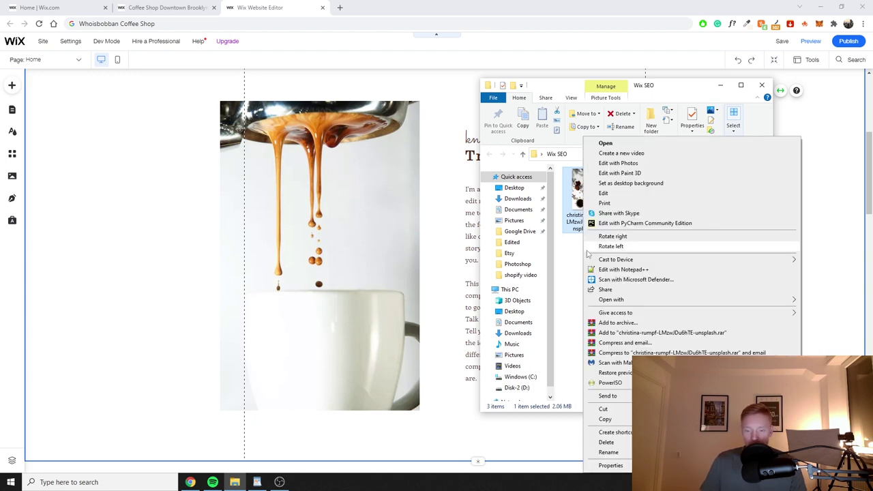
click(609, 453)
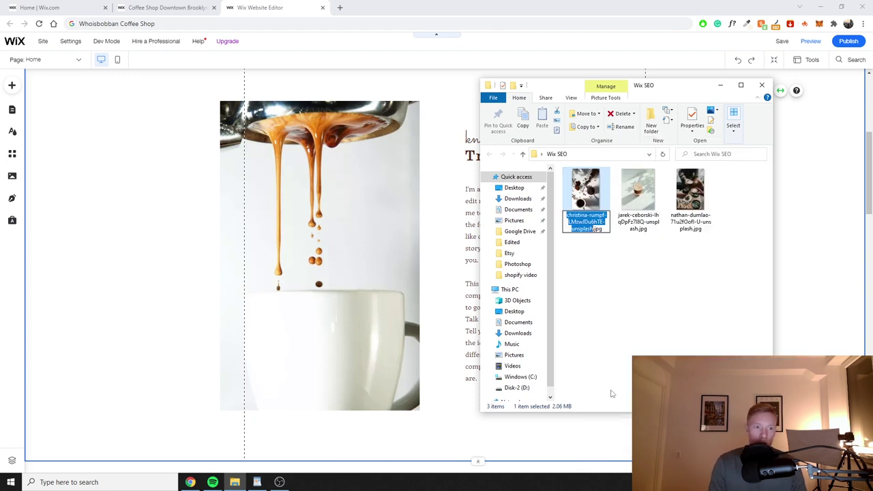
text(cof)
key(BackSpace)
key(BackSpace)
key(BackSpace)
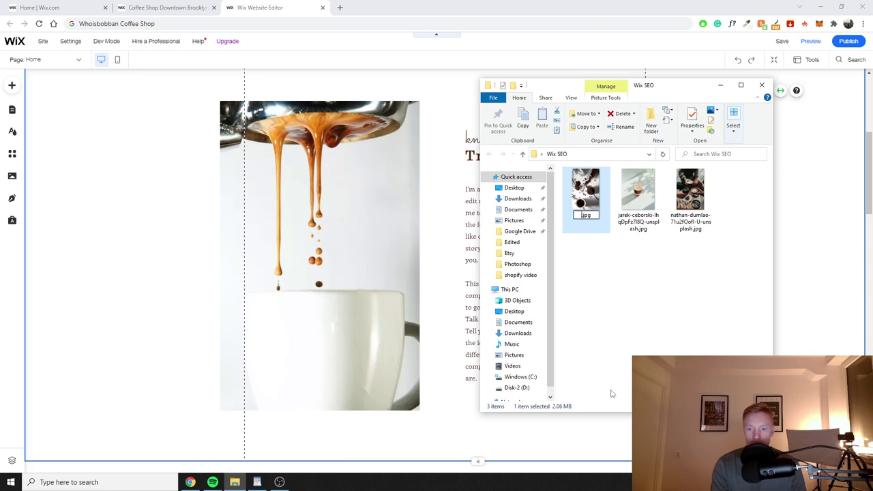
text(Who)
text(isbobban C)
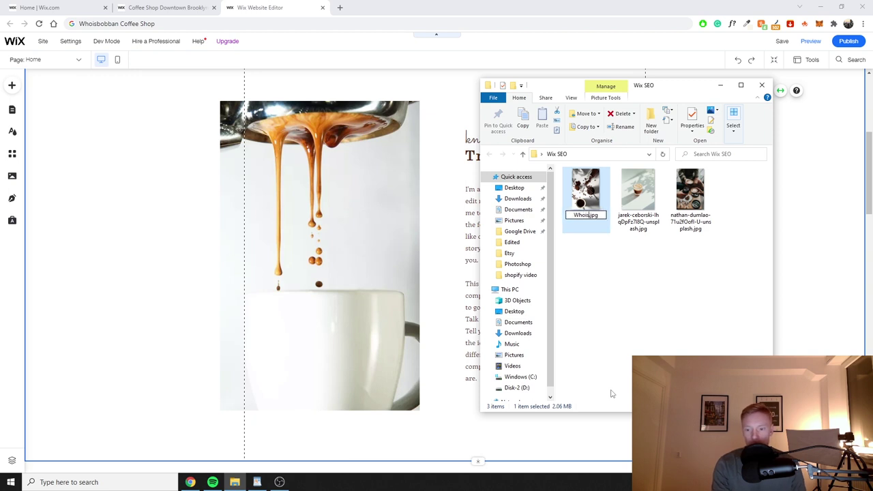
text(offee Shop)
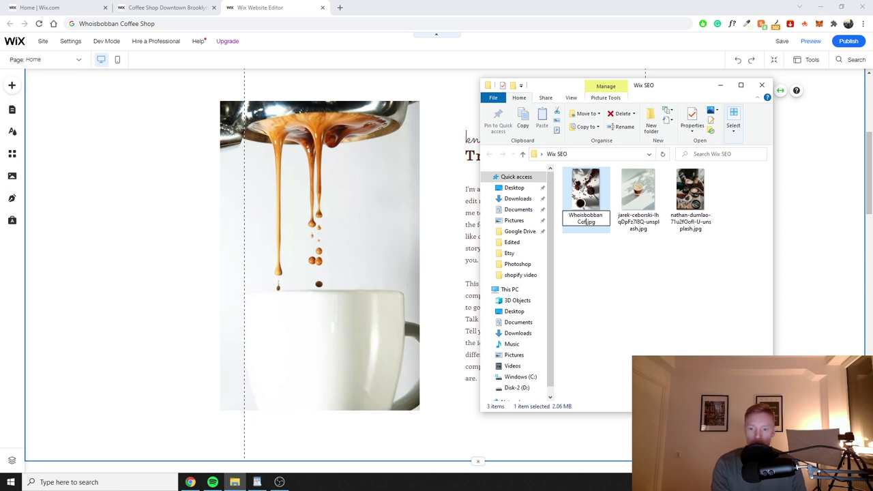
text( Downtown B)
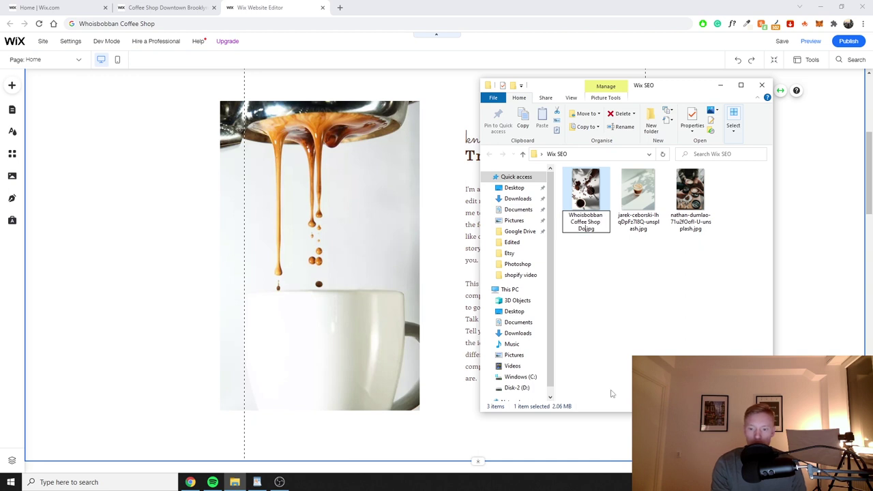
text(rooklyn)
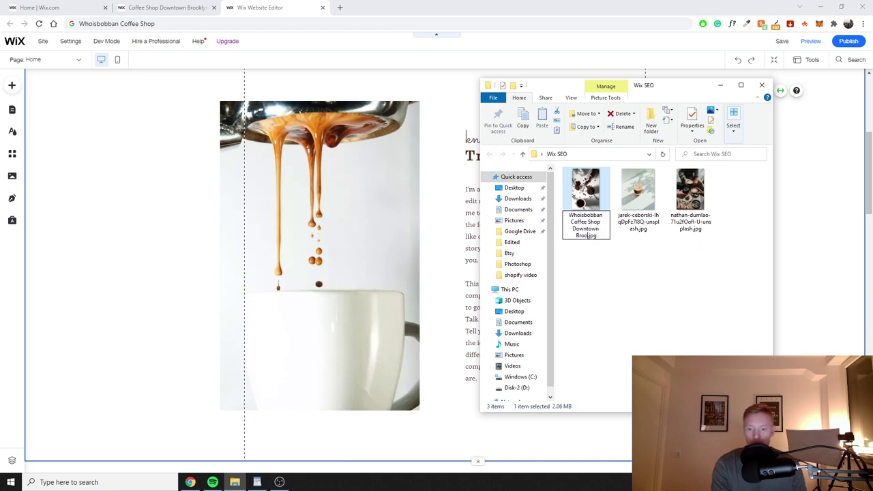
key(Return)
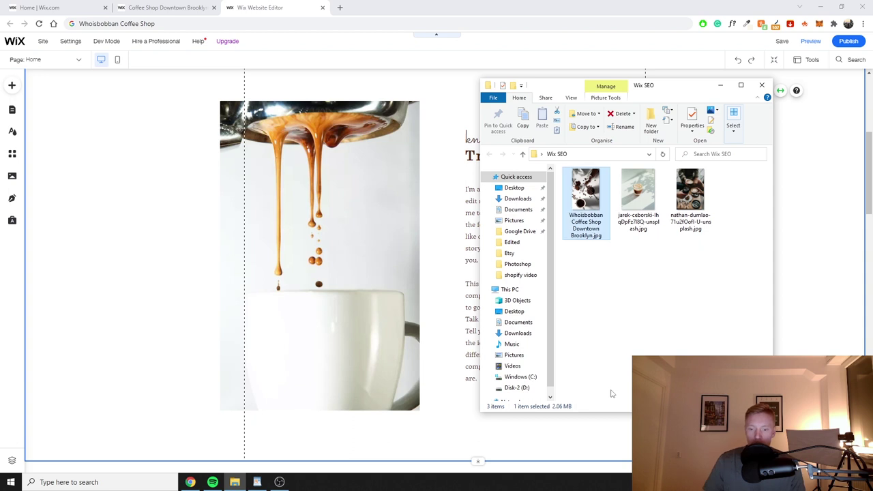
Rename the espresso cup photo to 'Whoisbobban.jpg'.
click(635, 213)
right_click(637, 213)
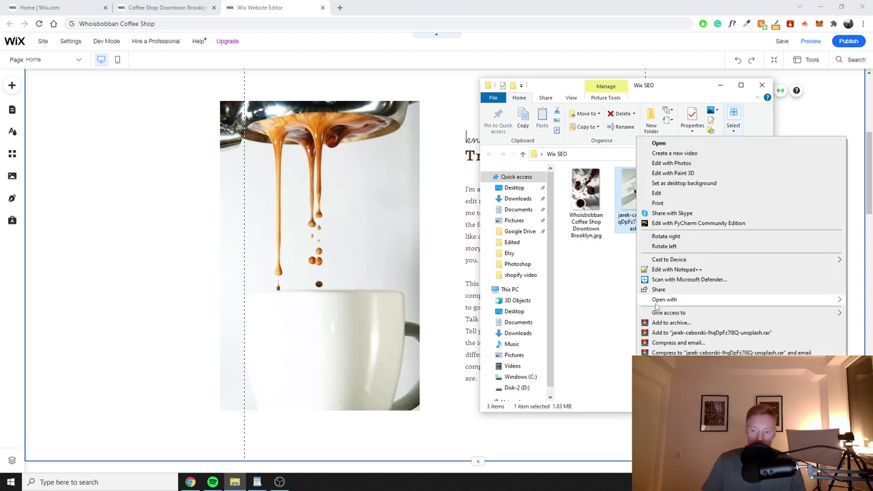
click(665, 422)
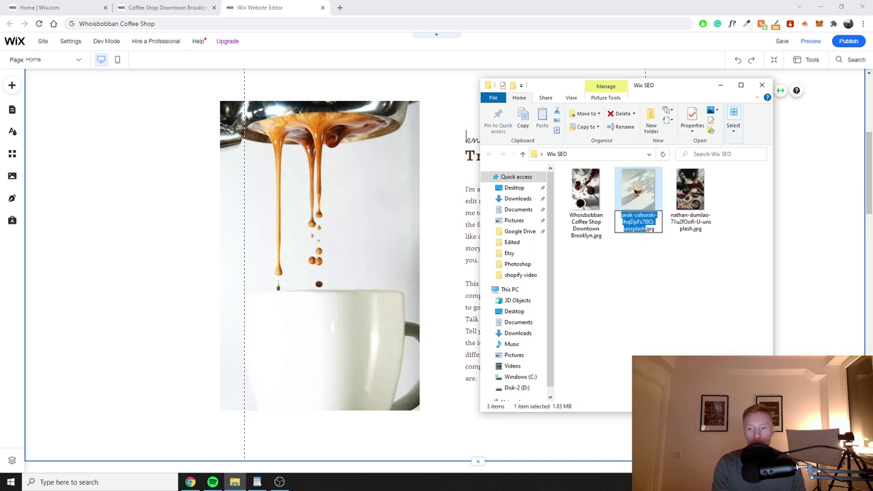
key(BackSpace)
text(W)
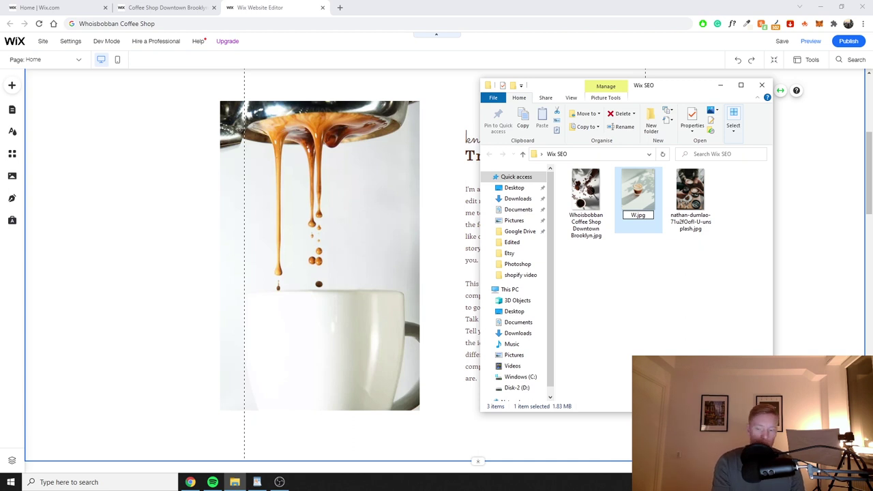
text(hoisbobban)
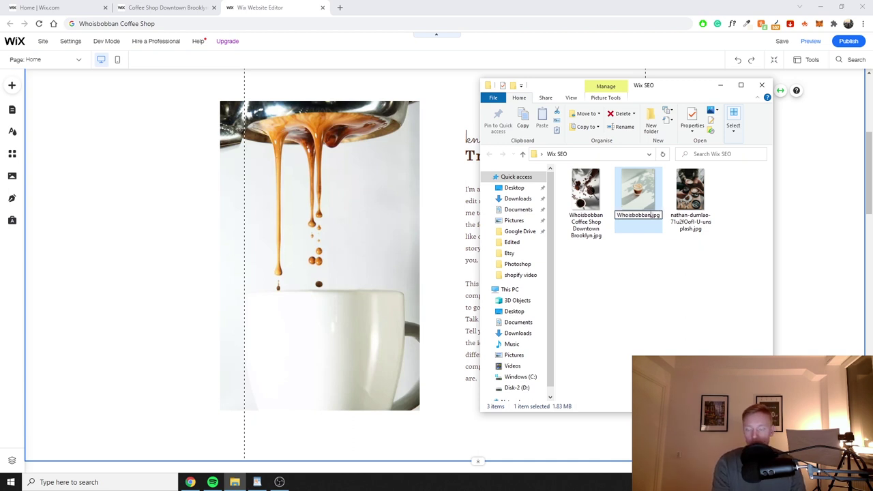
Rename the nathan-dumlao photo to 'Coffee Shop Brooklyn.jpg'.
right_click(674, 195)
click(690, 205)
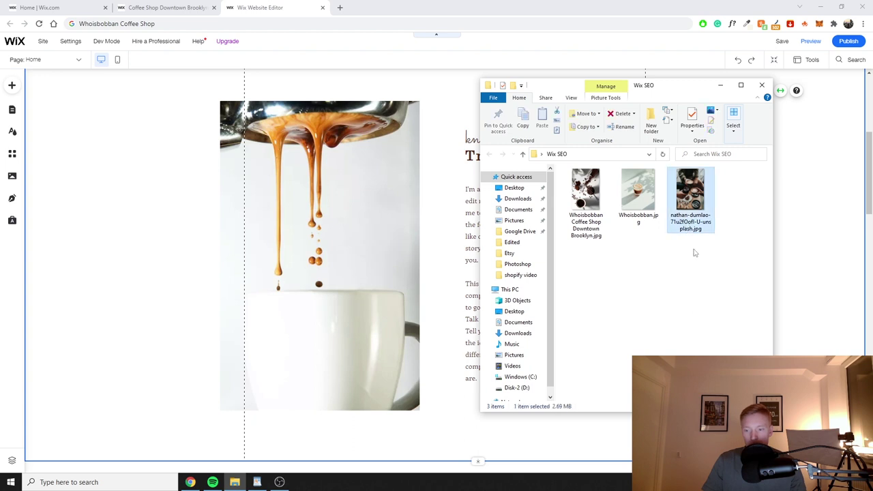
right_click(690, 205)
key(m)
key(BackSpace)
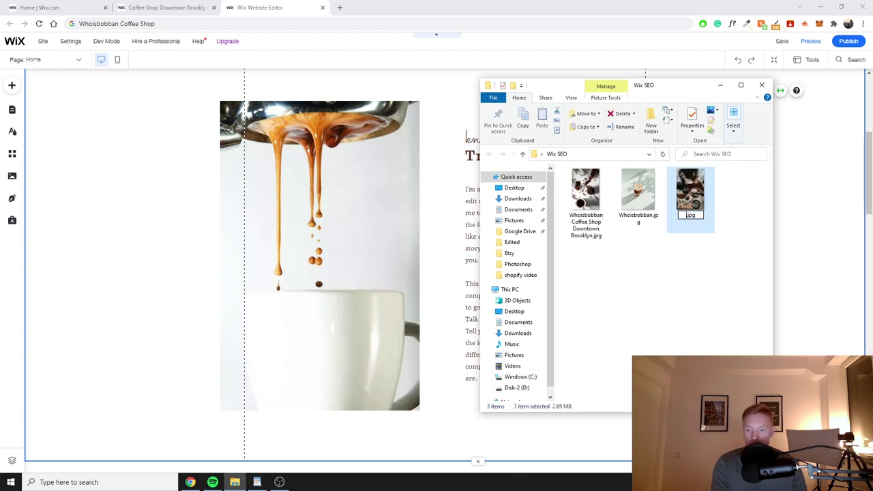
text(Coffee S)
text(hop Brookl)
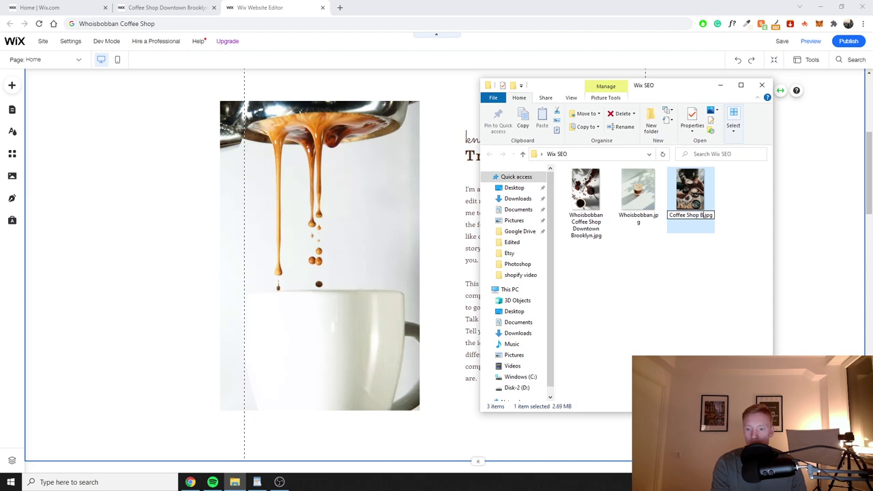
text(yn)
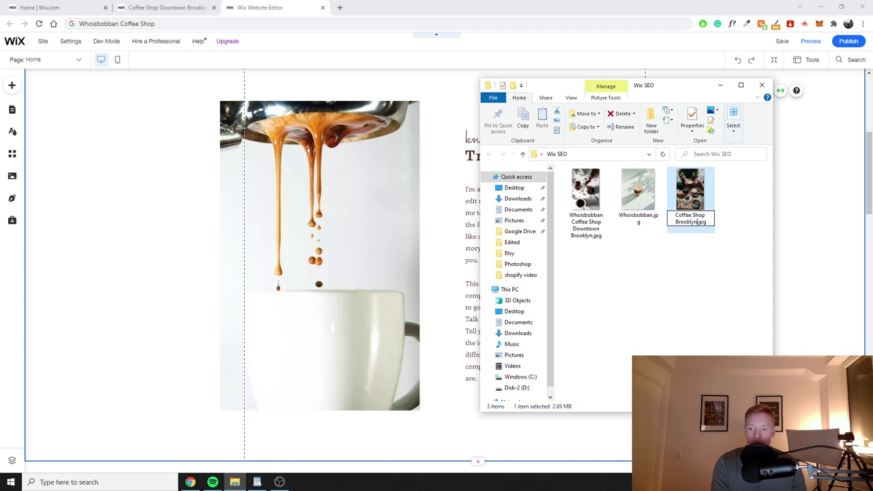
key(Return)
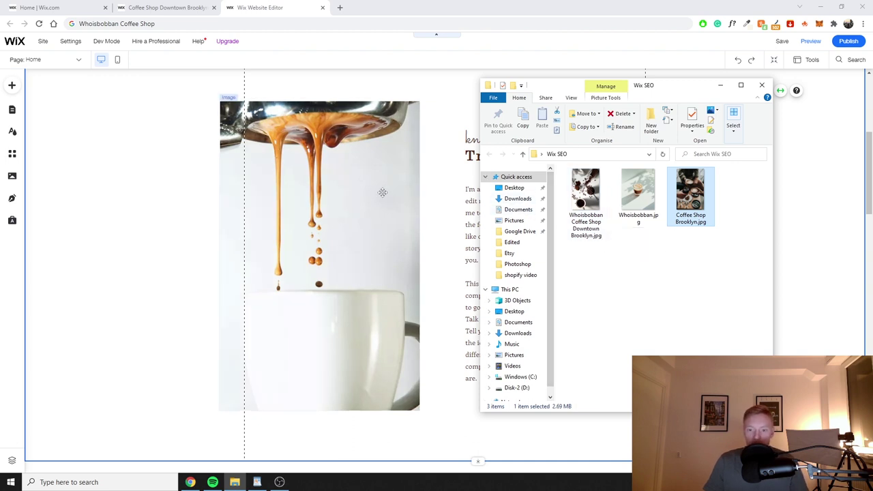
Upload the Downtown Brooklyn photo from Explorer and swap it in for the espresso image.
click(347, 186)
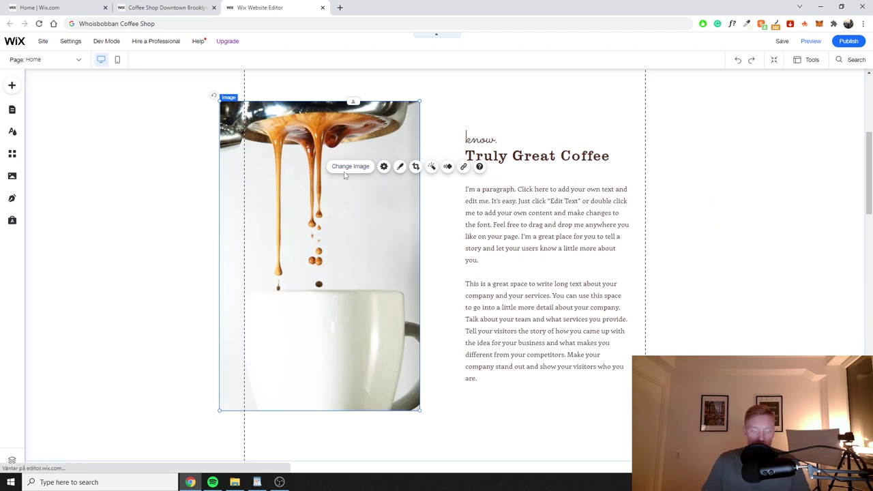
click(345, 171)
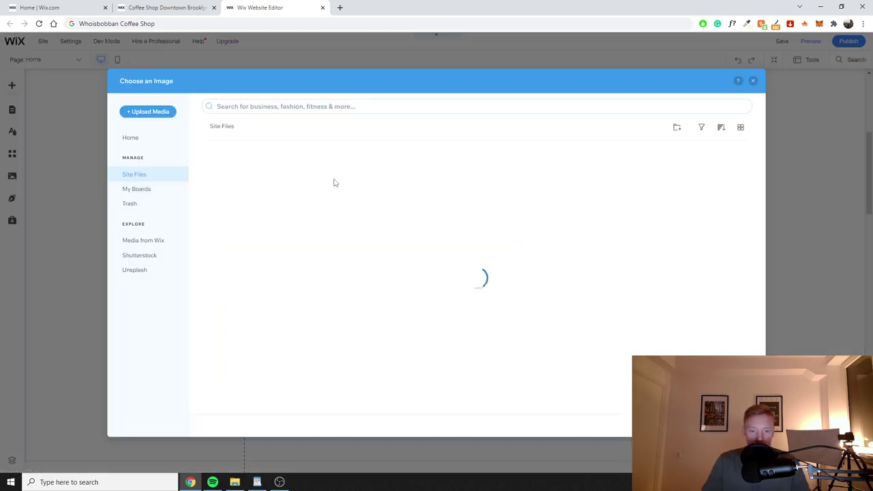
click(237, 482)
drag(659, 95, 708, 90)
click(621, 194)
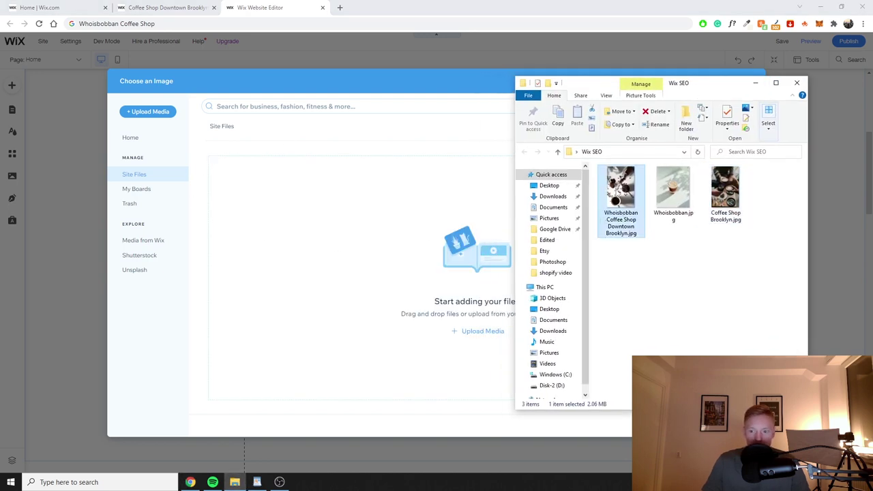
drag(619, 193, 345, 254)
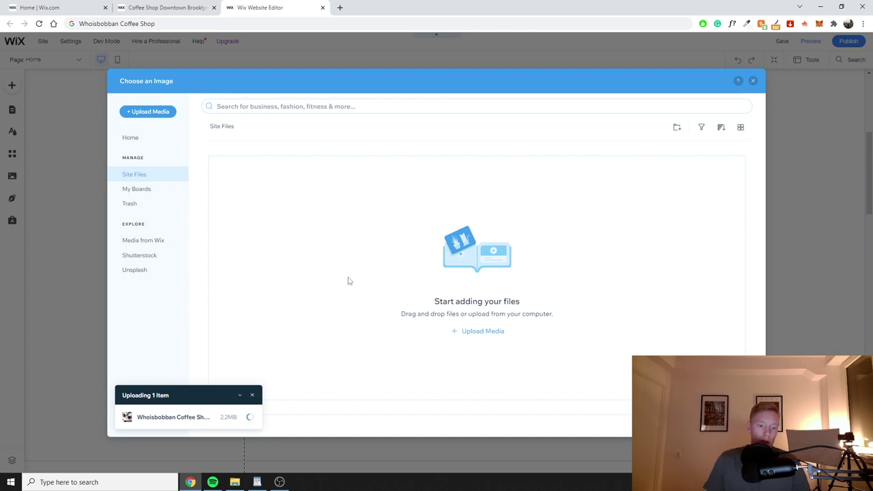
click(235, 481)
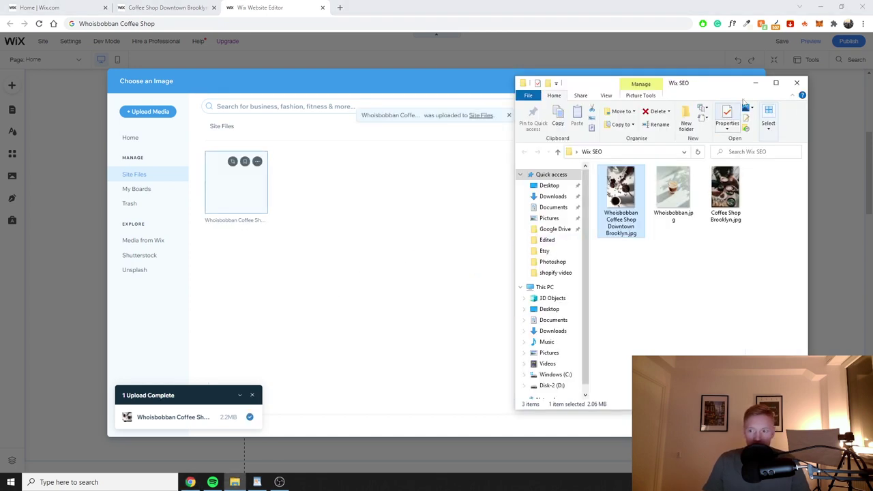
click(755, 83)
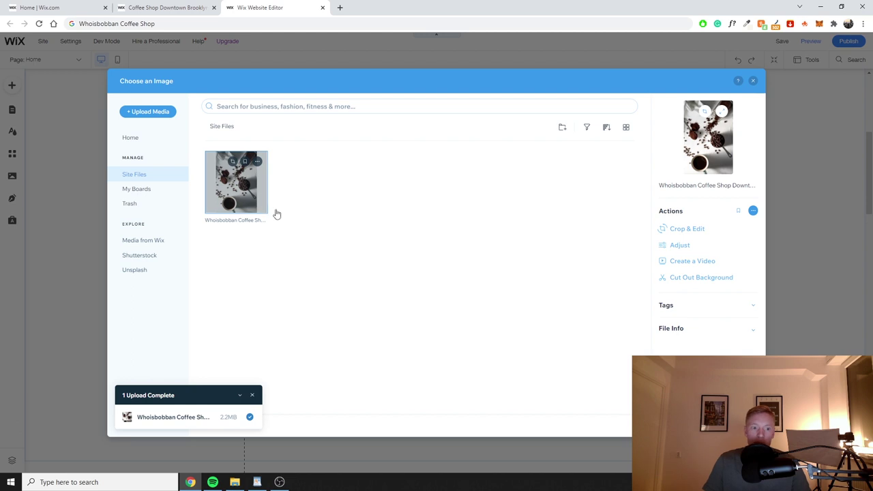
click(727, 423)
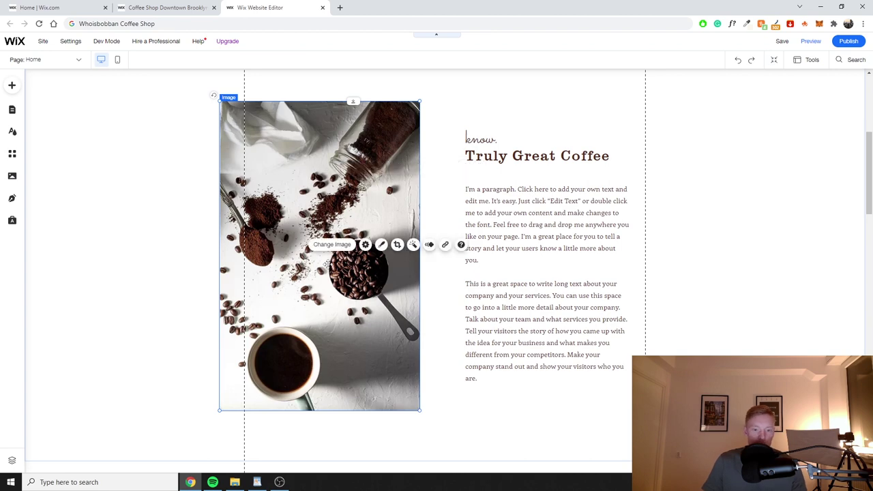
drag(326, 264, 483, 188)
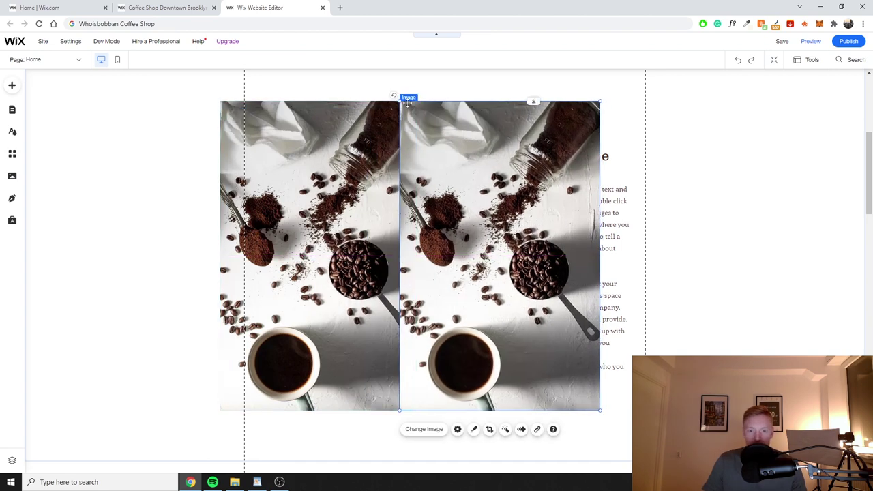
drag(402, 102, 477, 108)
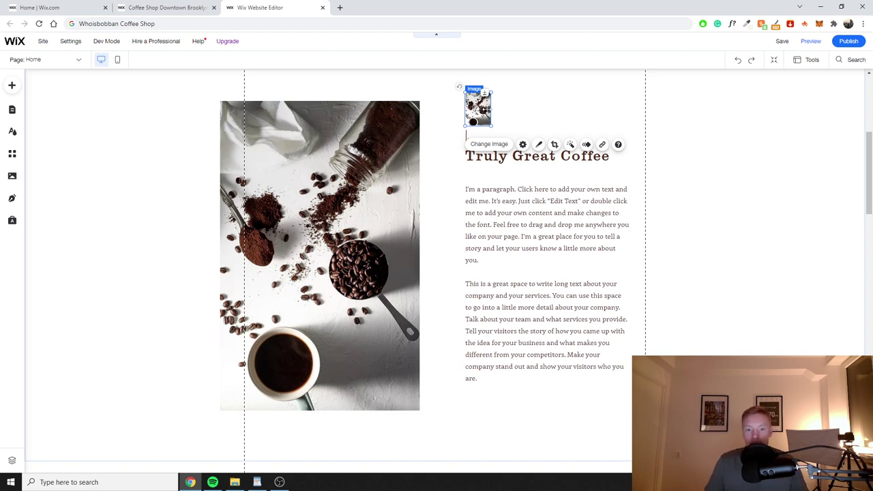
key(Right)
key(Right)
key(Right)
key(Right)
key(Right)
key(Right)
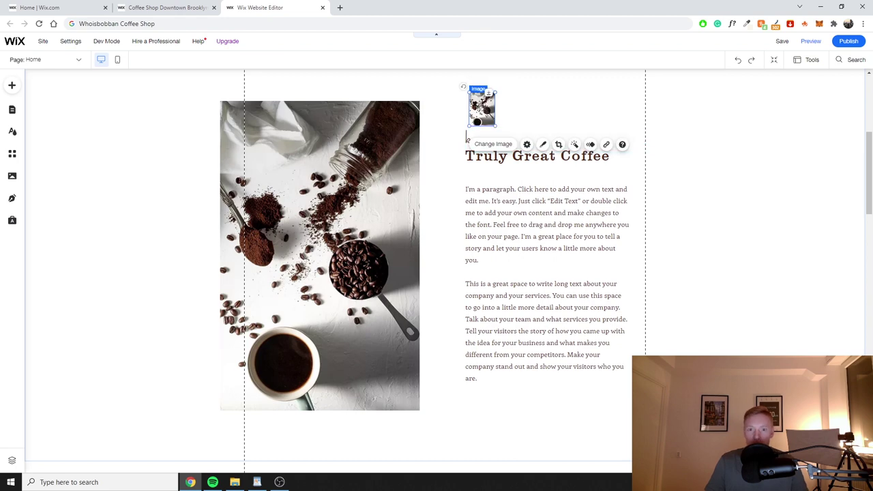
key(Left)
key(Left)
key(Left)
key(Left)
key(Left)
key(Left)
key(Left)
key(Left)
key(Left)
key(Left)
key(Left)
key(Left)
key(Left)
key(Left)
key(Left)
key(Left)
key(Left)
key(Down)
key(Down)
key(Down)
key(Down)
key(Down)
key(Down)
key(Down)
key(Down)
key(Down)
key(Down)
key(Down)
key(Down)
key(Down)
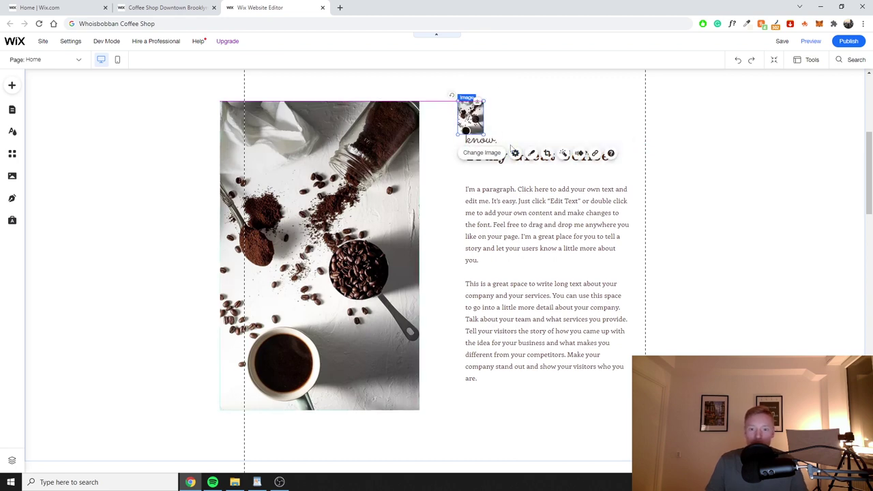
key(Delete)
scroll(410, 113, up, 4)
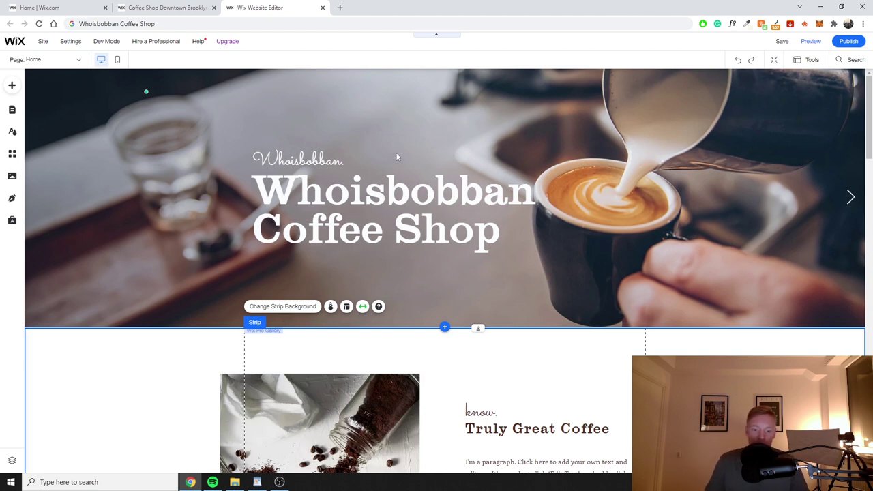
scroll(395, 152, down, 3)
scroll(389, 170, down, 2)
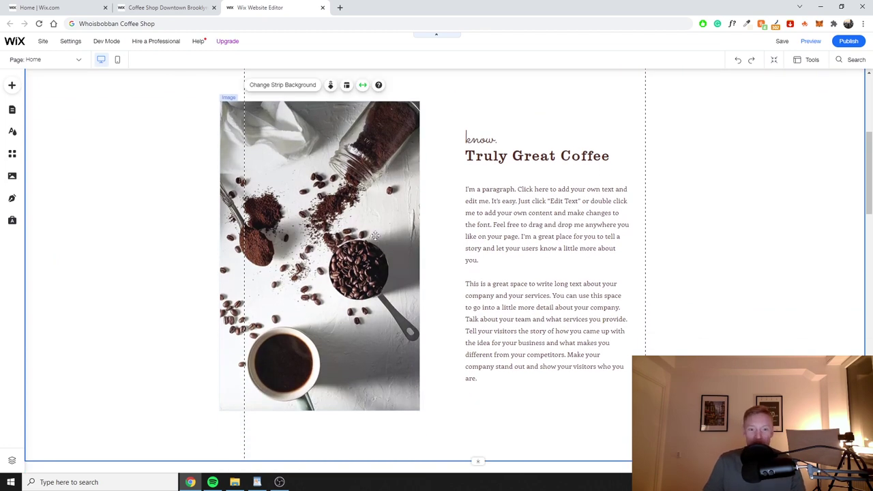
click(368, 208)
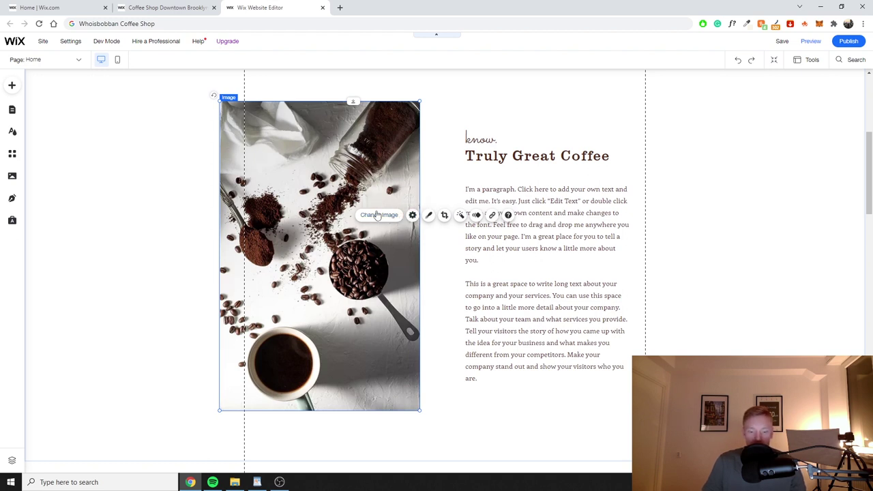
Edit the coffee photo's alt text to 'Whoisbobban Coffee Shop Downtown…' and close Image Settings.
click(412, 215)
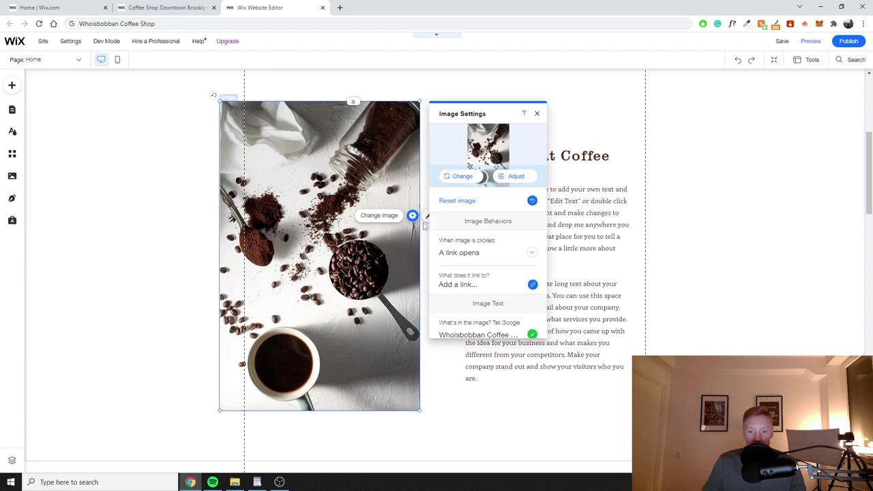
scroll(474, 236, down, 1)
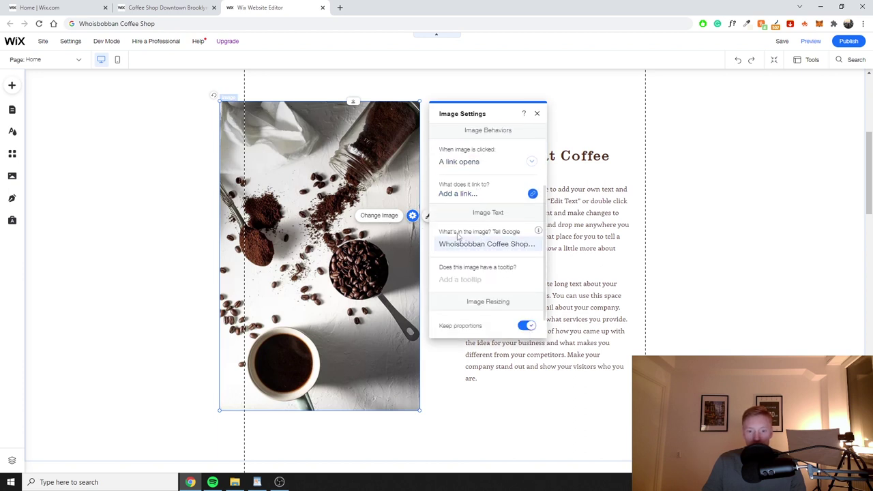
click(499, 243)
click(462, 245)
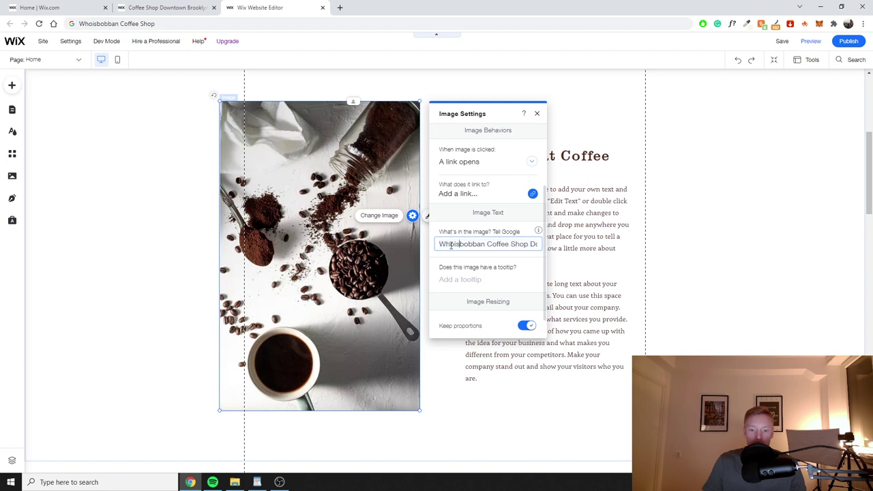
key(End)
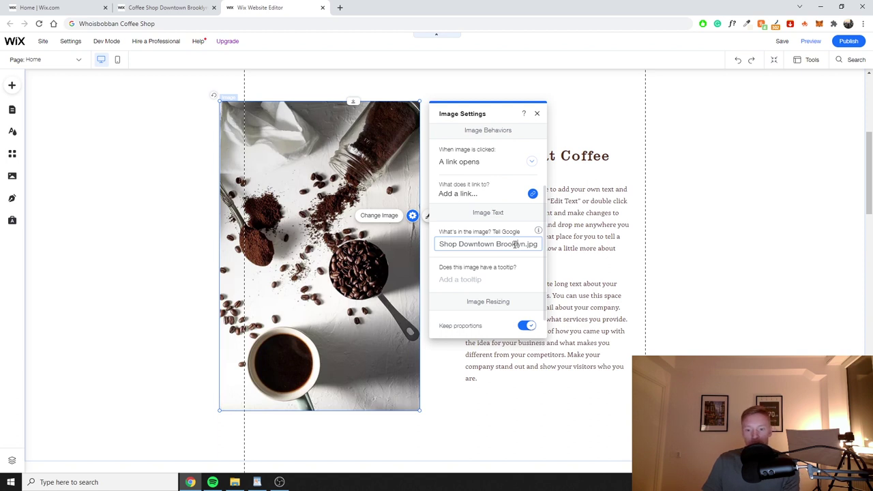
drag(521, 244, 436, 244)
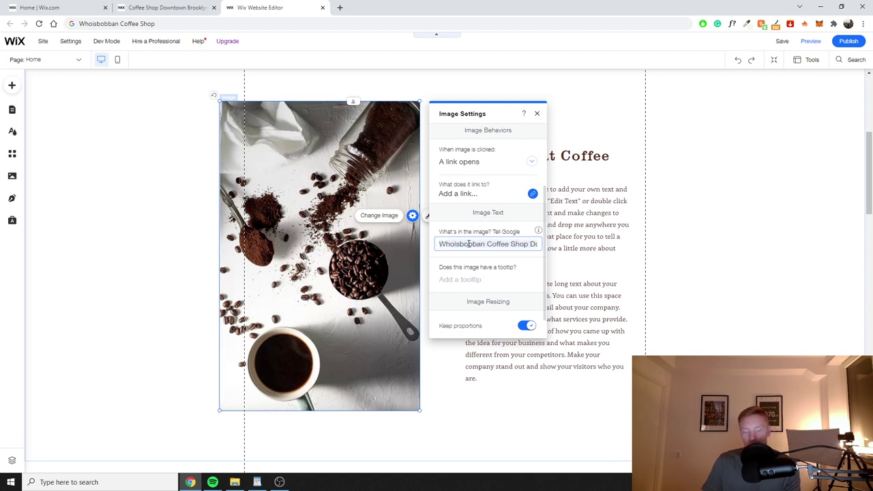
click(481, 243)
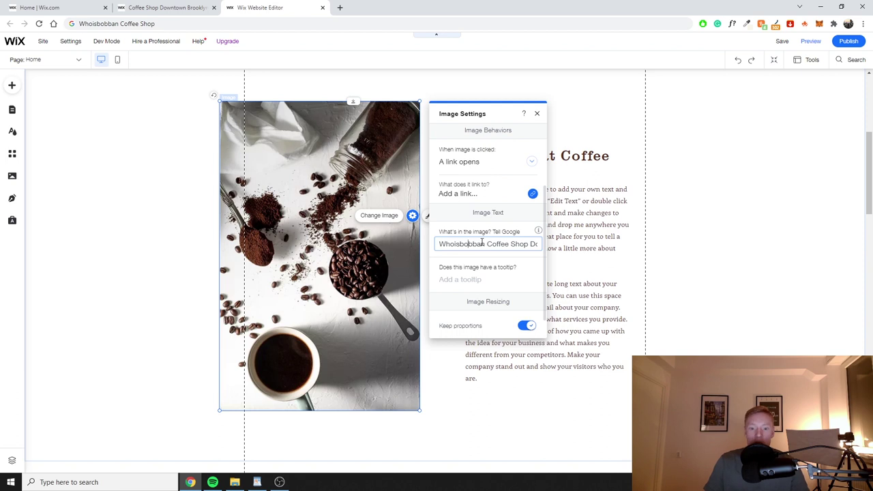
drag(455, 246, 519, 244)
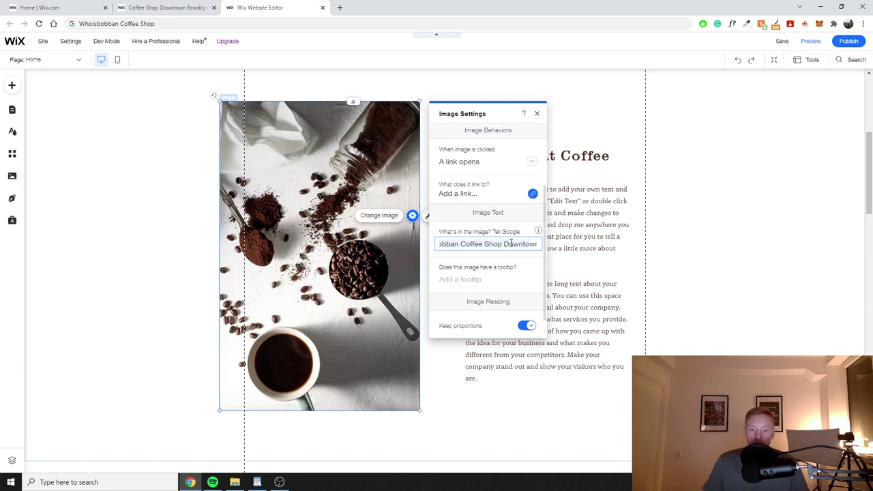
click(522, 244)
click(537, 113)
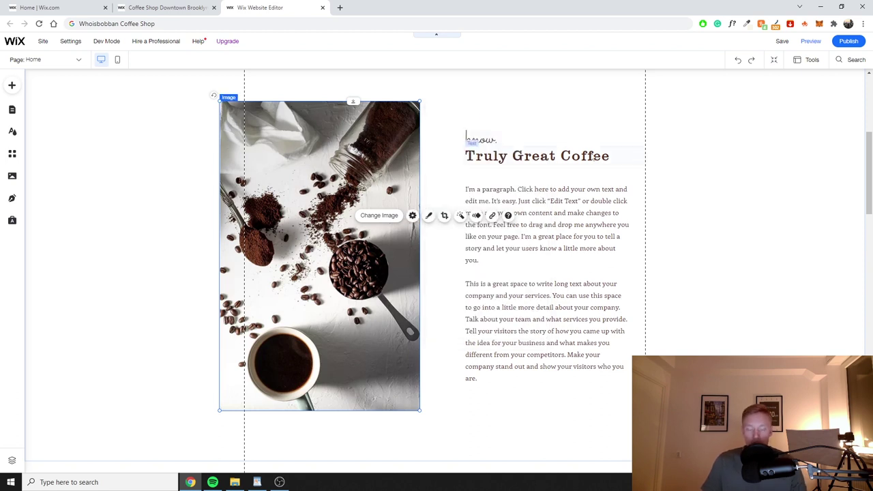
click(529, 132)
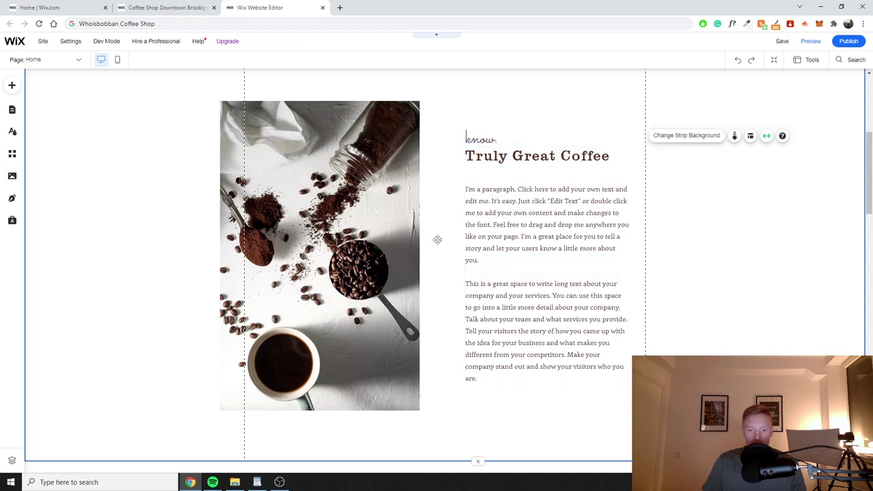
Copy the three body paragraphs from the WordPad draft.
click(257, 482)
click(544, 182)
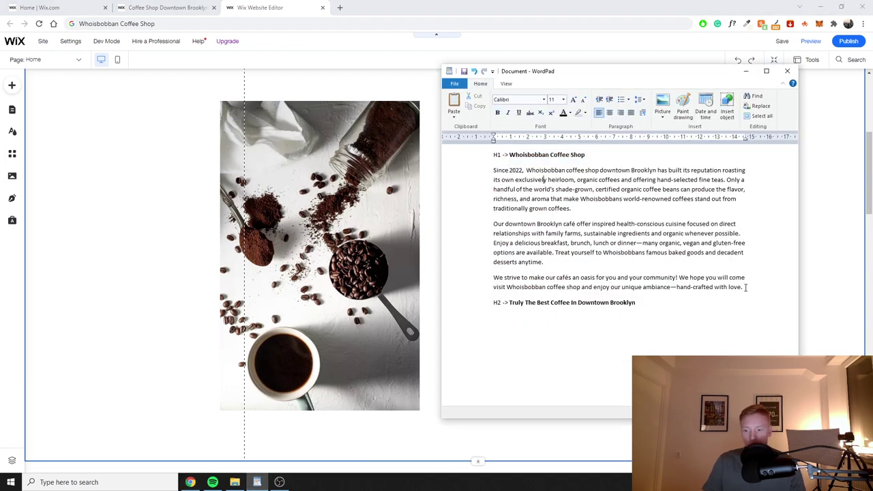
drag(744, 288, 571, 209)
click(493, 170)
drag(637, 224, 744, 289)
key(ctrl+c)
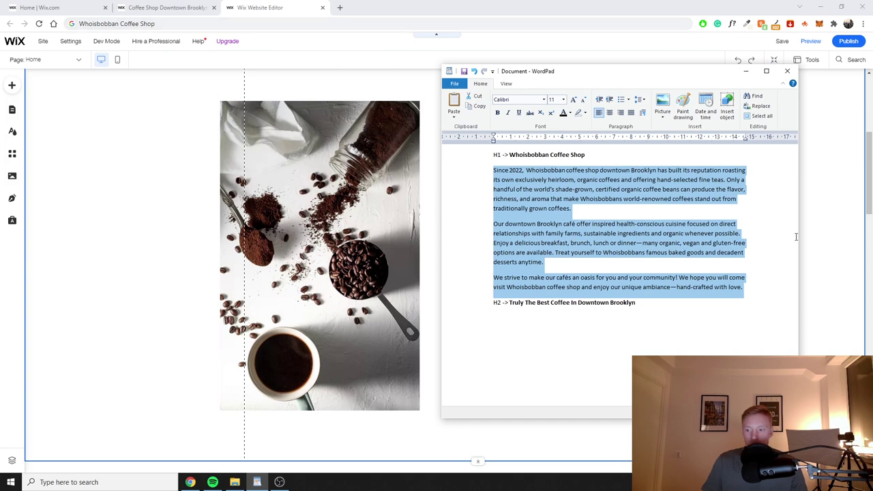
Paste the coffee shop paragraphs over the placeholder text under Truly Great Coffee.
click(746, 71)
click(492, 226)
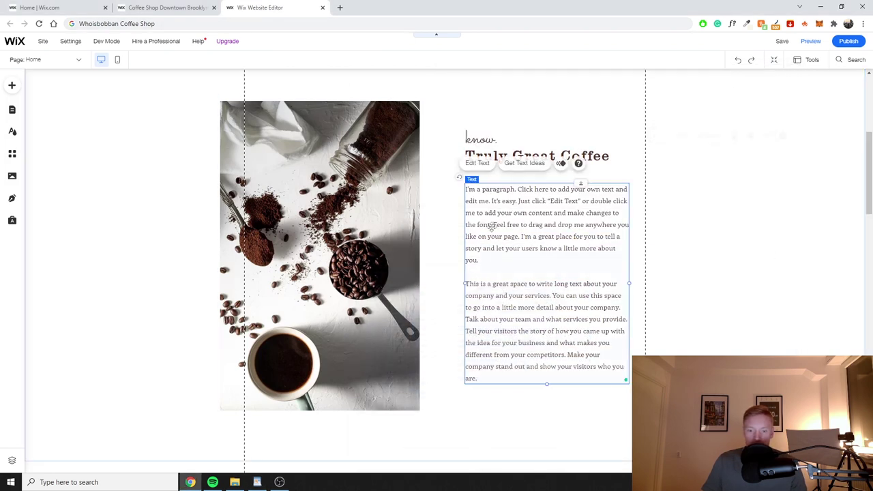
click(481, 165)
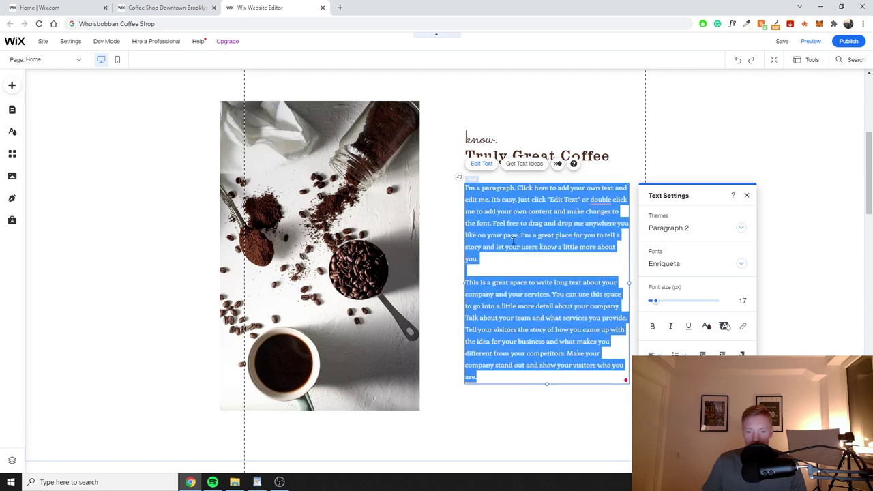
key(ctrl+v)
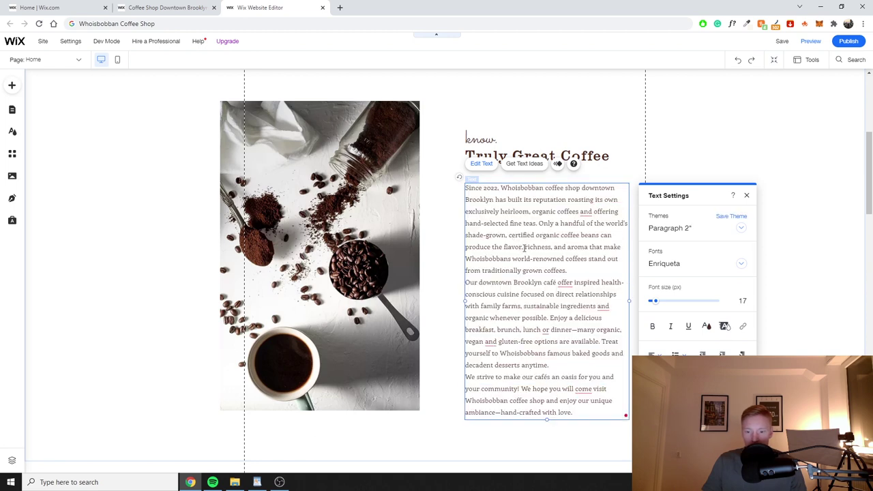
Accept Grammarly fixes: commas after organic coffees, ingredients, lunch, vegan; 'offers'; 'come to visit'.
mouse_move(585, 213)
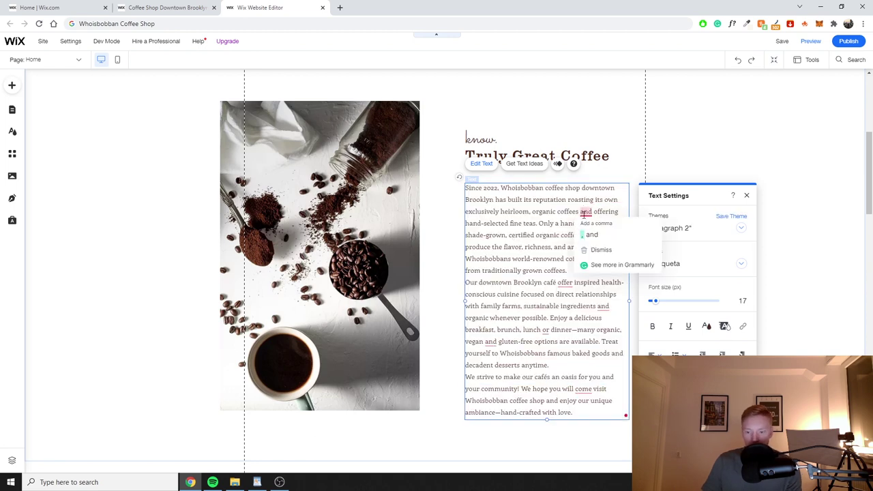
click(591, 234)
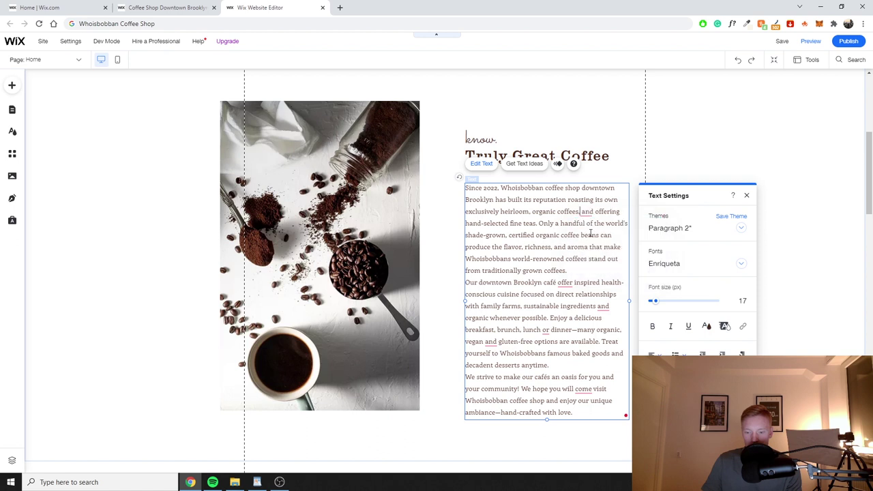
mouse_move(563, 285)
click(572, 306)
mouse_move(600, 308)
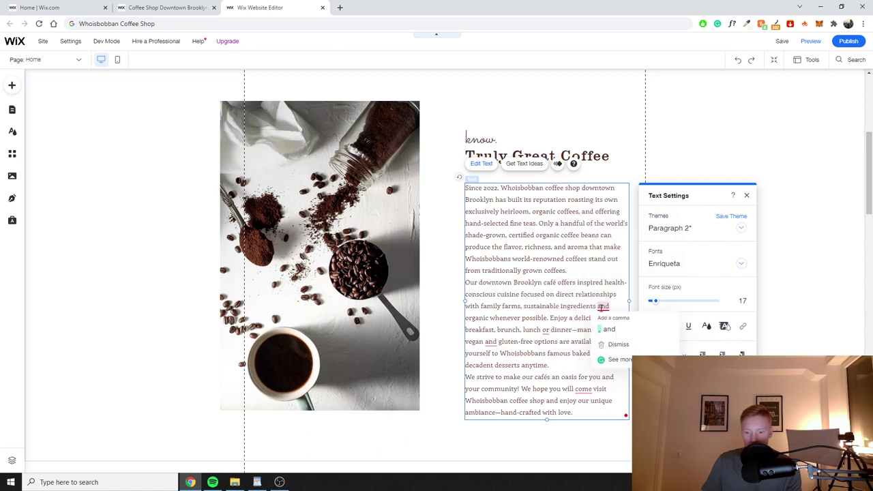
click(609, 329)
mouse_move(545, 330)
click(566, 350)
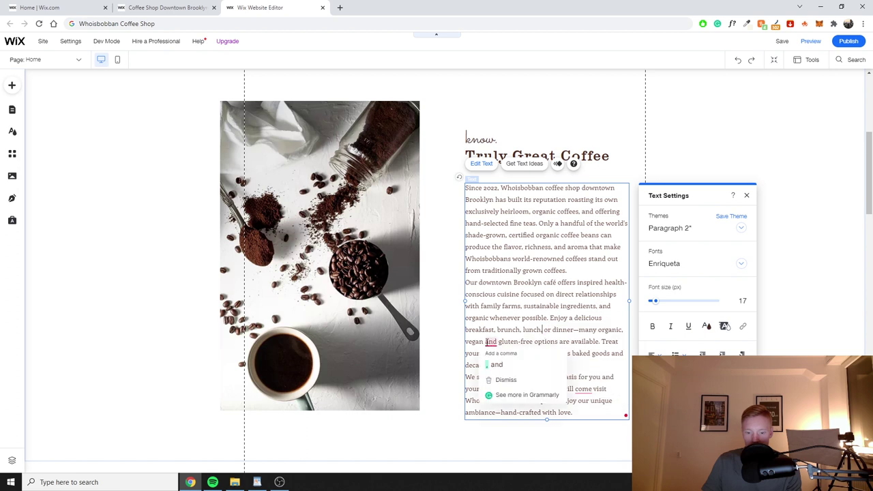
click(494, 354)
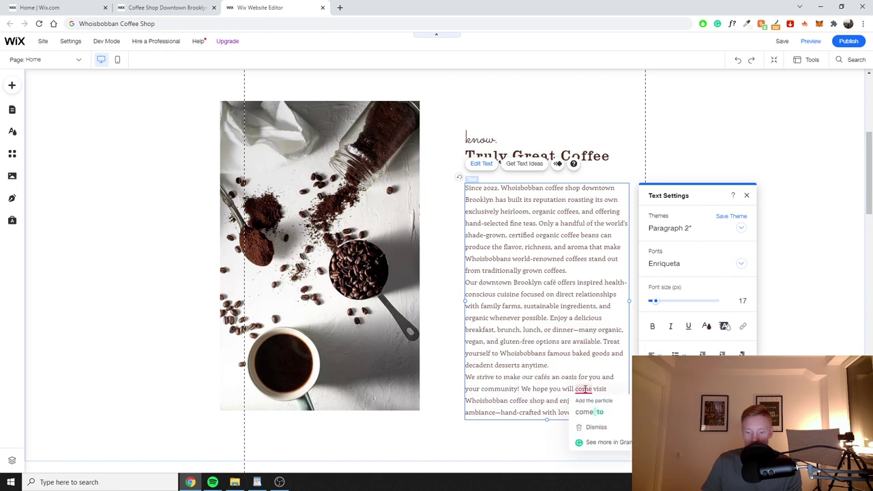
click(584, 404)
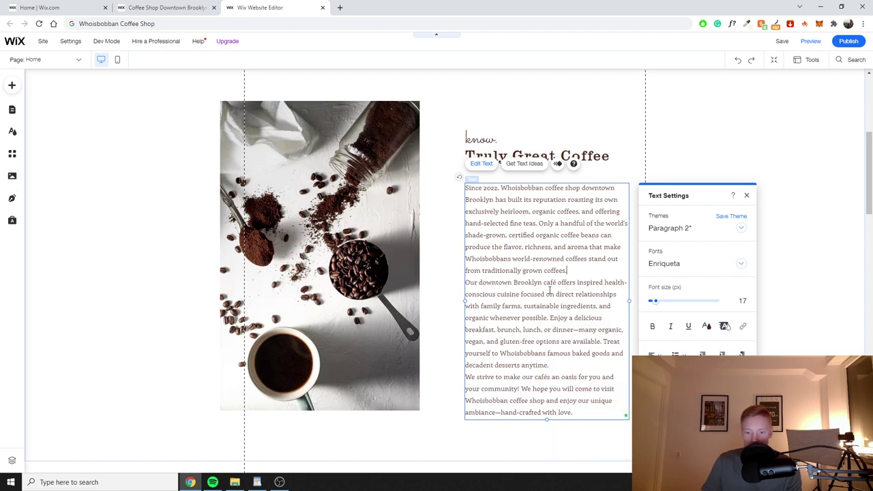
Add a blank line between the paragraphs and finish editing the text box.
key(Return)
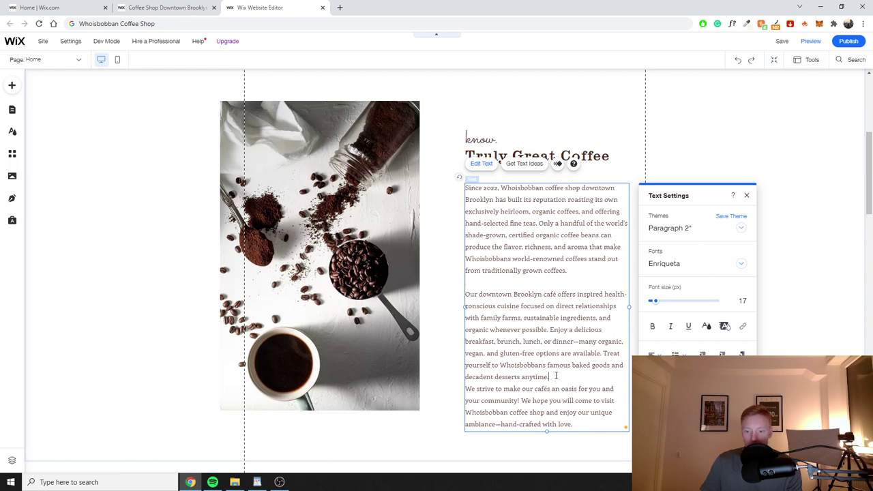
key(Return)
click(257, 482)
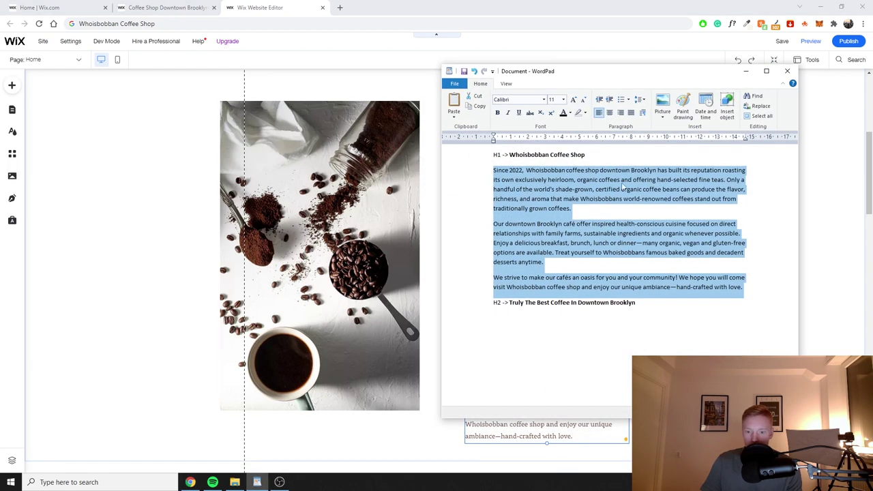
click(745, 71)
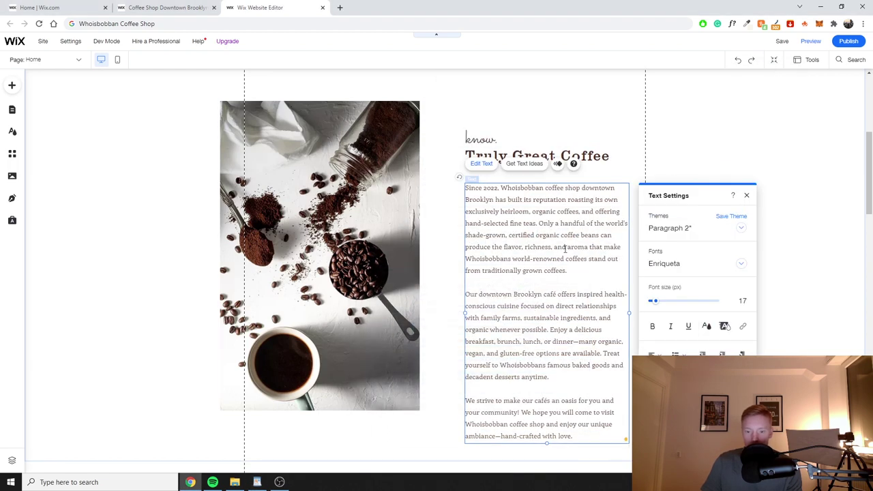
click(781, 165)
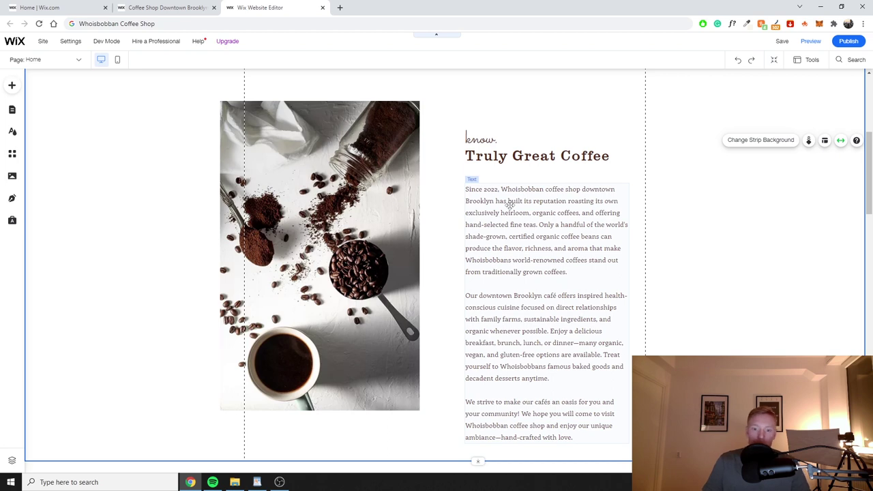
Put the paragraph in edit mode and try highlighting 'Whoisbobban coffee shop downtown Brooklyn'.
double_click(508, 204)
click(535, 189)
double_click(525, 189)
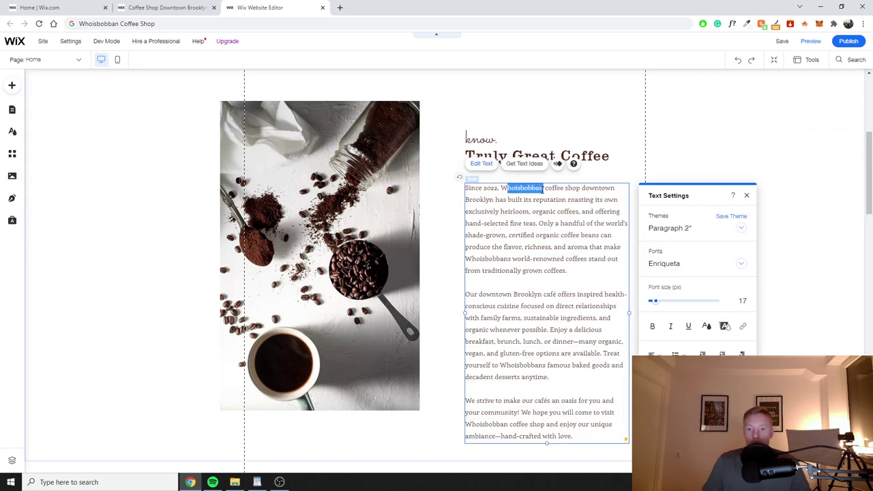
click(535, 190)
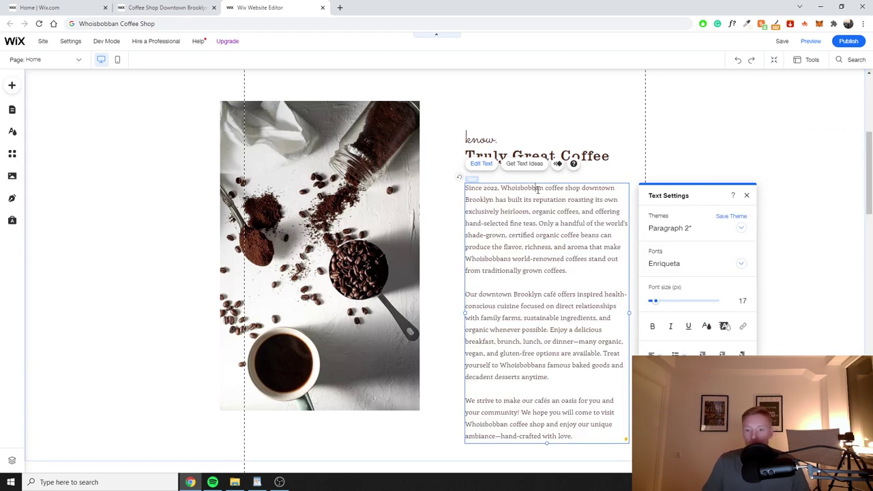
drag(547, 189, 585, 212)
click(575, 199)
click(581, 190)
click(559, 189)
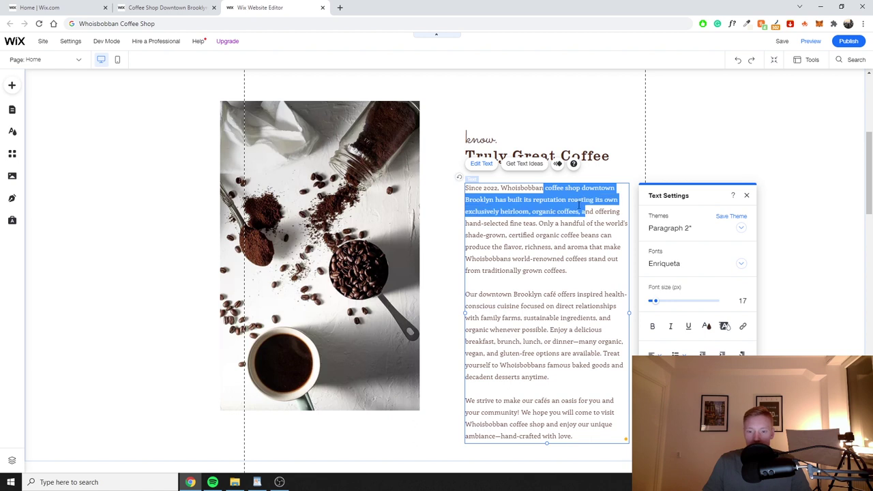
click(577, 200)
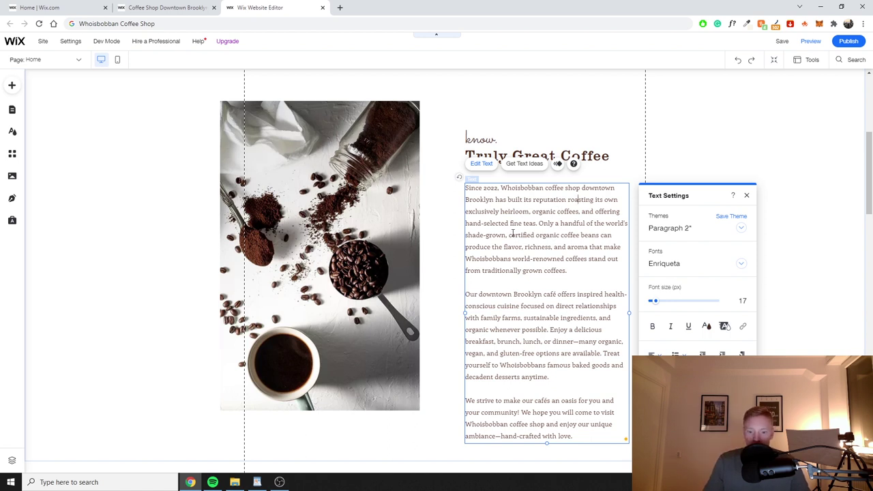
Try selecting 'downtown Brooklyn café', then bold 'coffee shop downtown Brooklyn'.
drag(479, 293, 558, 295)
click(557, 295)
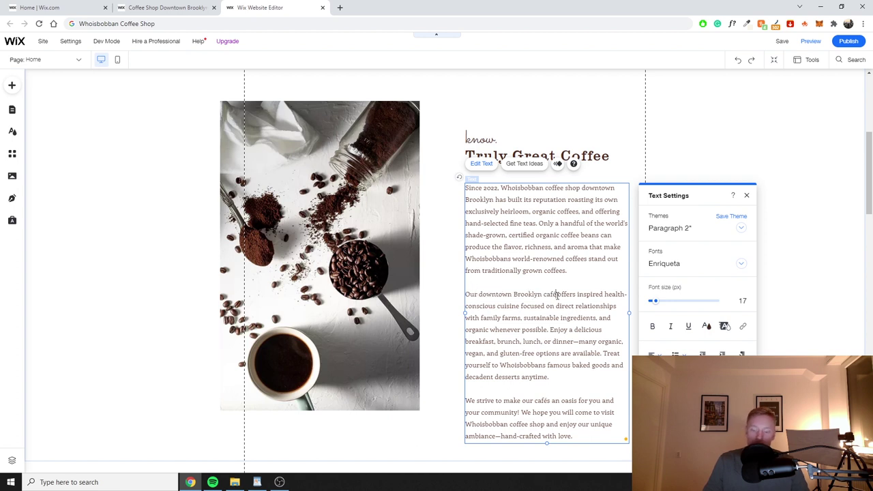
drag(557, 294, 479, 294)
click(539, 208)
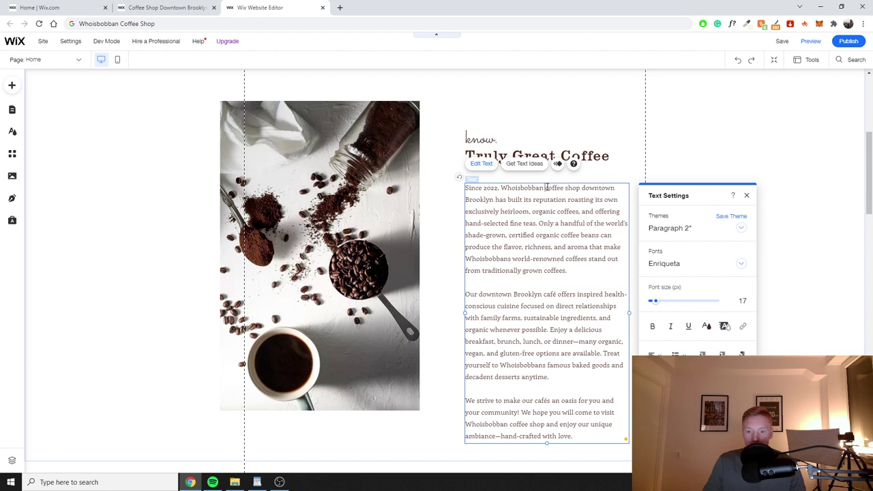
drag(546, 187, 494, 199)
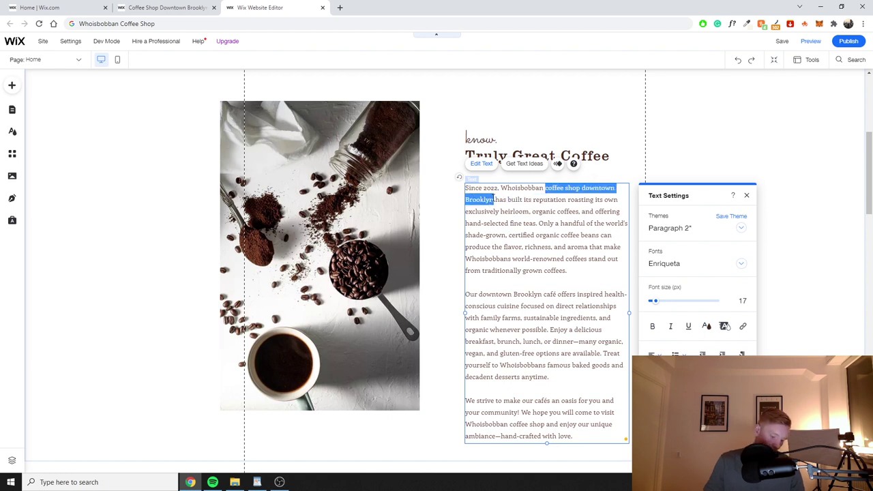
key(ctrl+b)
click(548, 215)
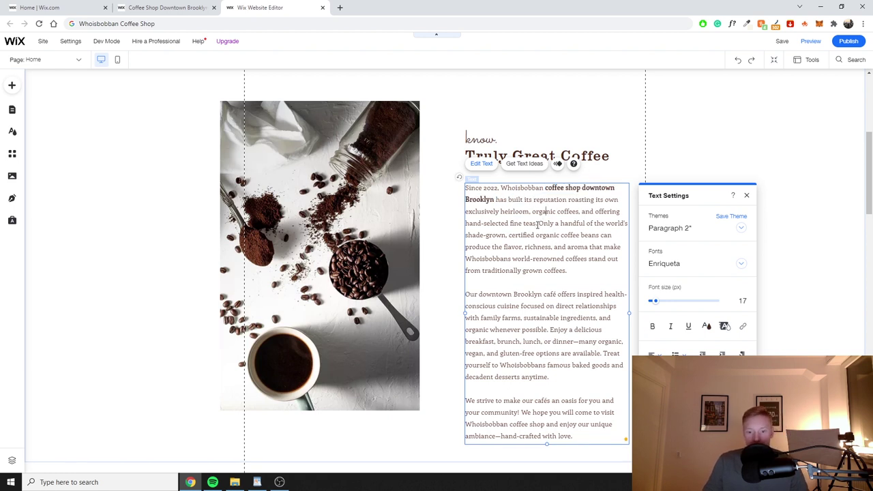
Bold 'Whoisbobban', 'downtown Brooklyn café' and 'Whoisbobbans famous baked goods' phrases.
double_click(511, 190)
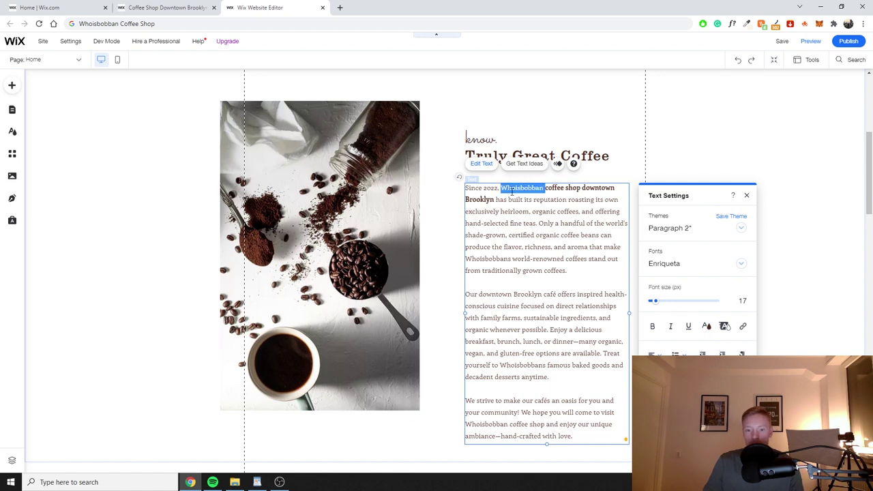
key(ctrl+b)
click(538, 216)
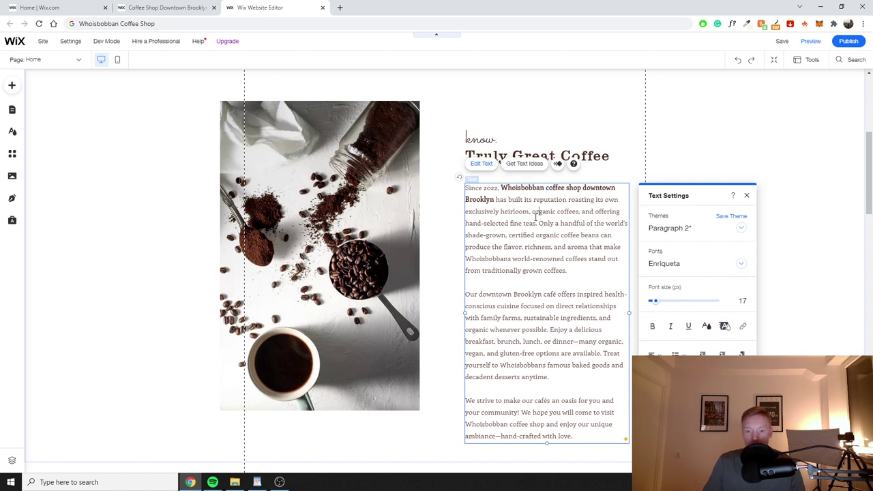
drag(479, 298, 557, 294)
key(ctrl+b)
click(542, 307)
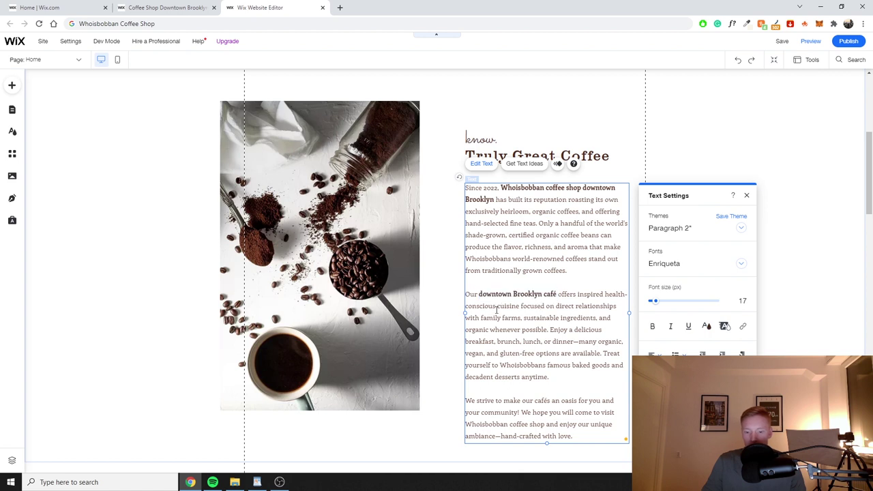
drag(500, 365, 549, 377)
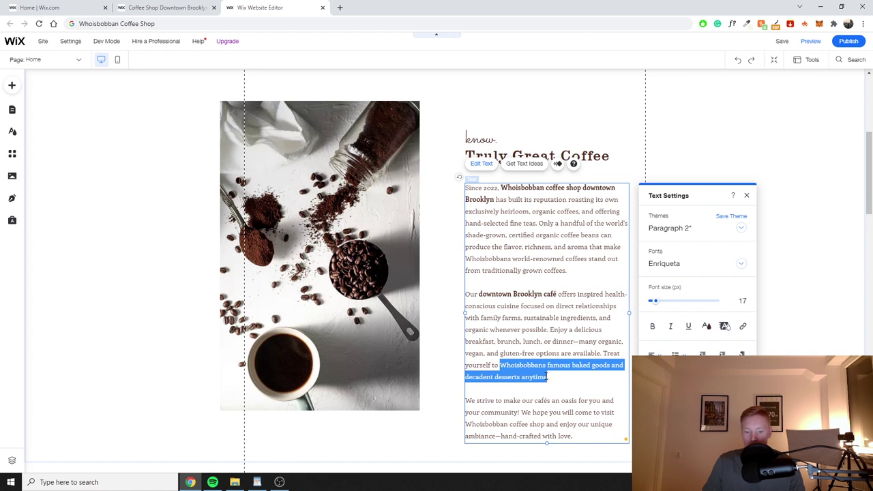
click(534, 342)
scroll(533, 342, down, 1)
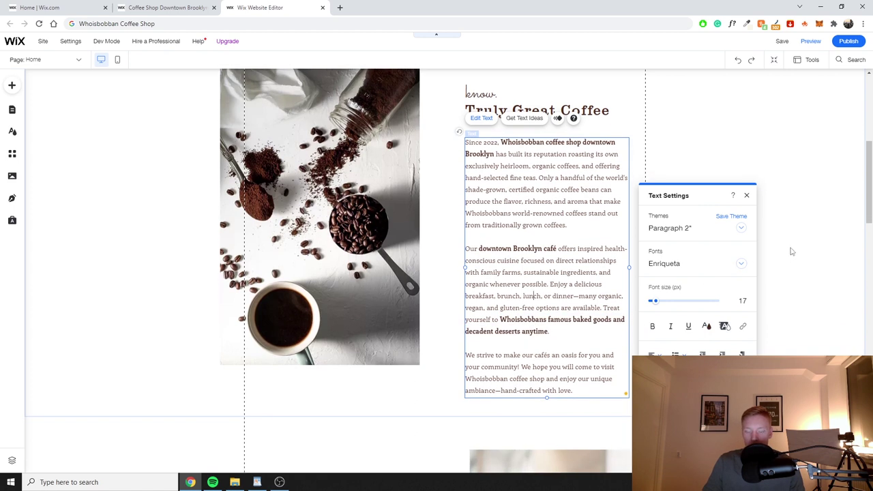
Exit text editing and scroll up to the 'Truly Great Coffee' section.
click(792, 249)
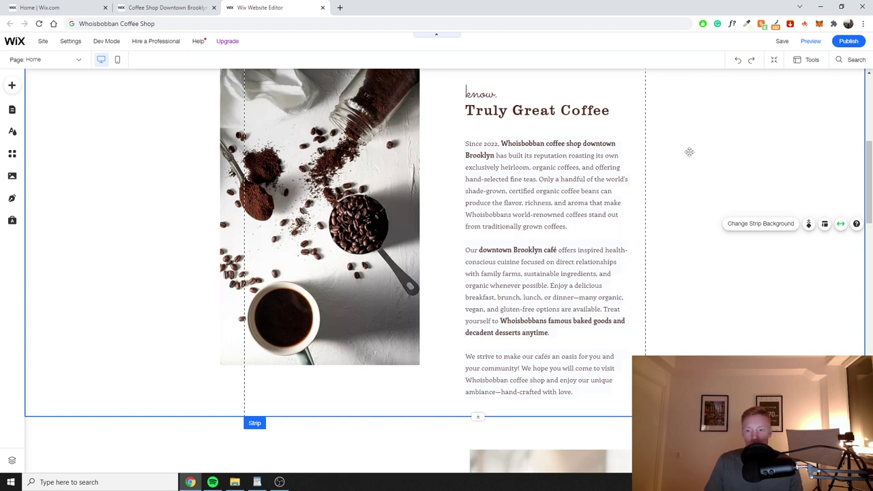
scroll(498, 193, up, 2)
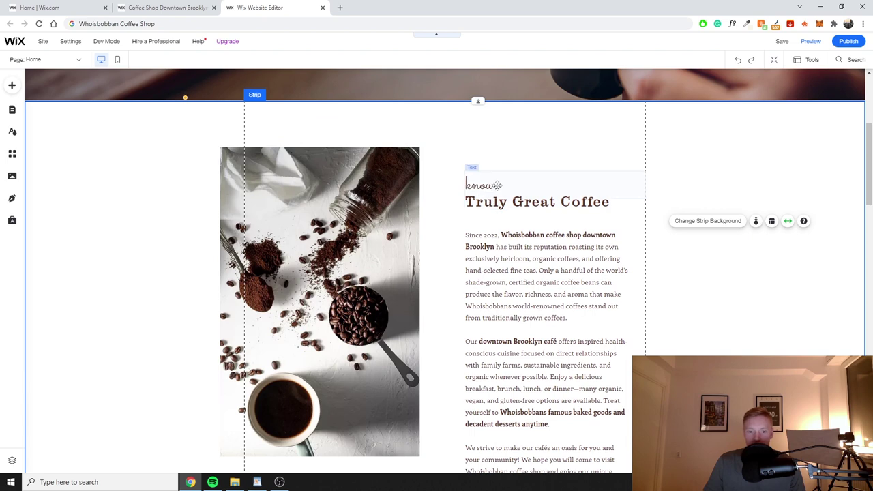
Set the 'know.' label's SEO heading tag to h4.
click(491, 183)
double_click(500, 189)
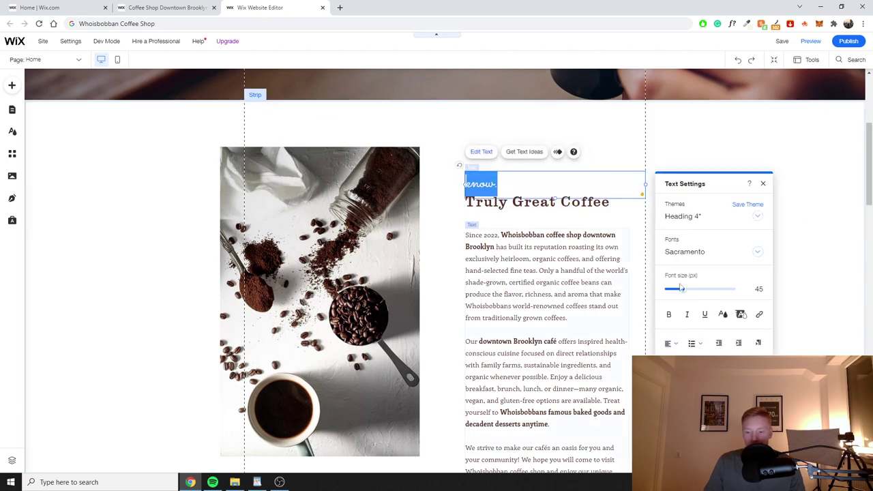
scroll(712, 272, down, 3)
click(687, 321)
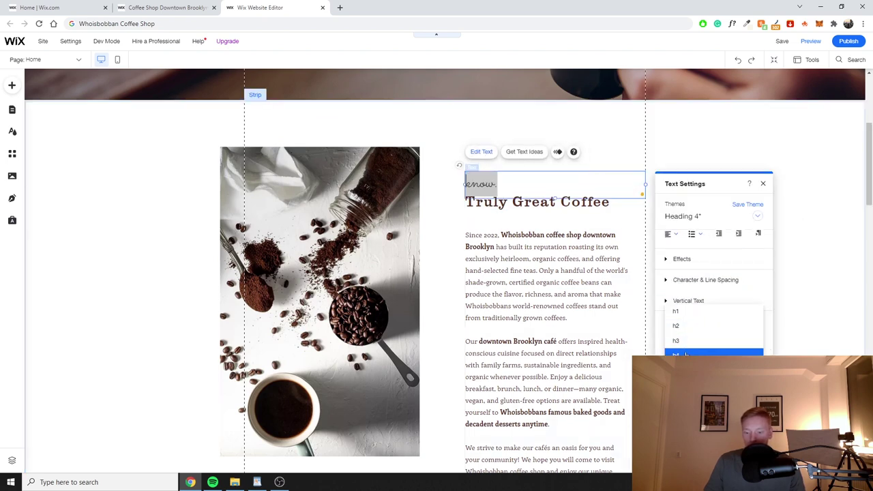
click(682, 352)
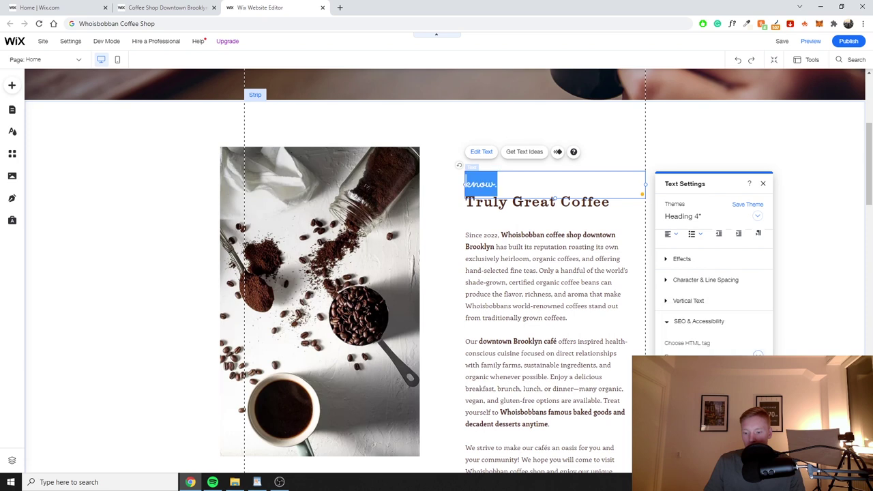
click(762, 185)
Give the 'Truly Great Coffee' heading a higher heading tag, h2.
click(482, 203)
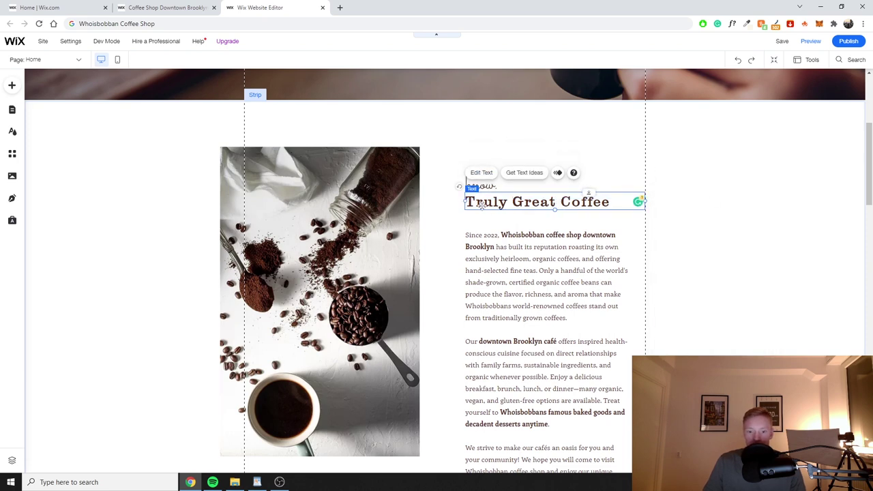
click(481, 174)
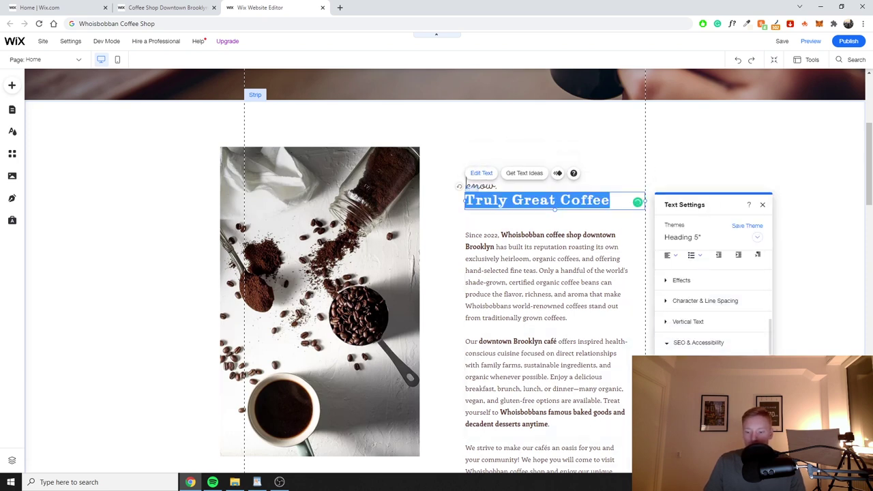
click(680, 334)
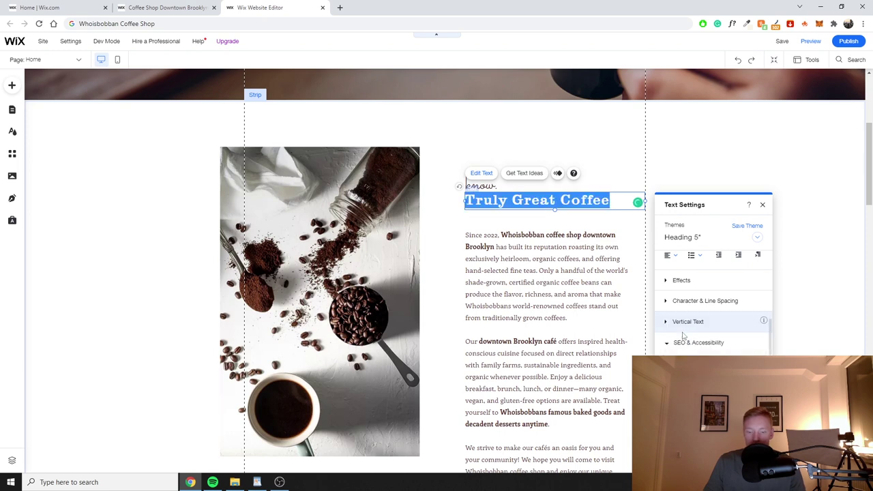
click(762, 205)
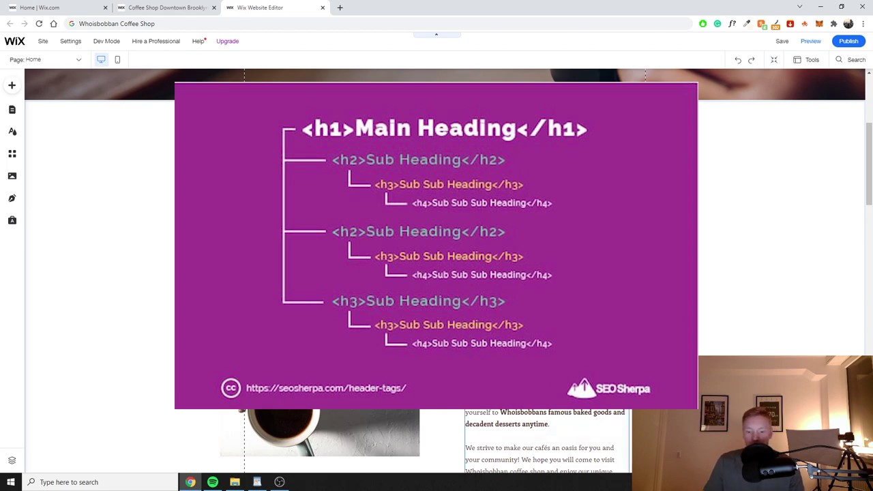
double_click(569, 317)
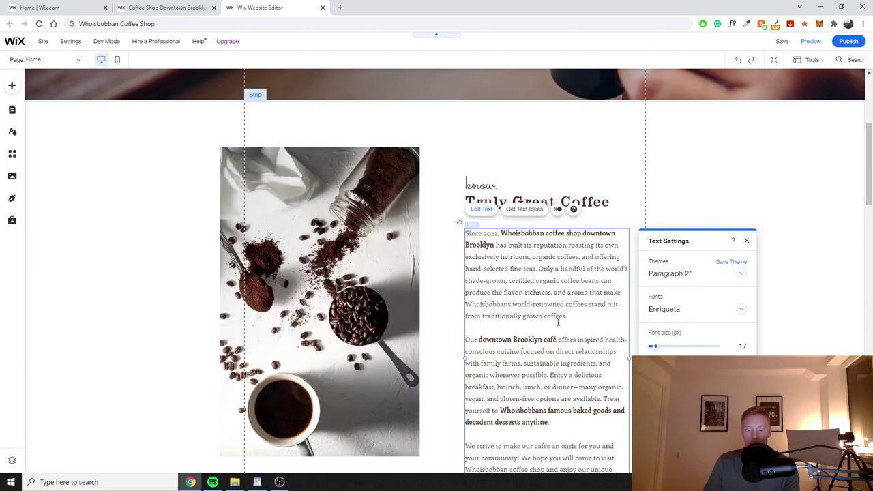
key(Return)
key(Return)
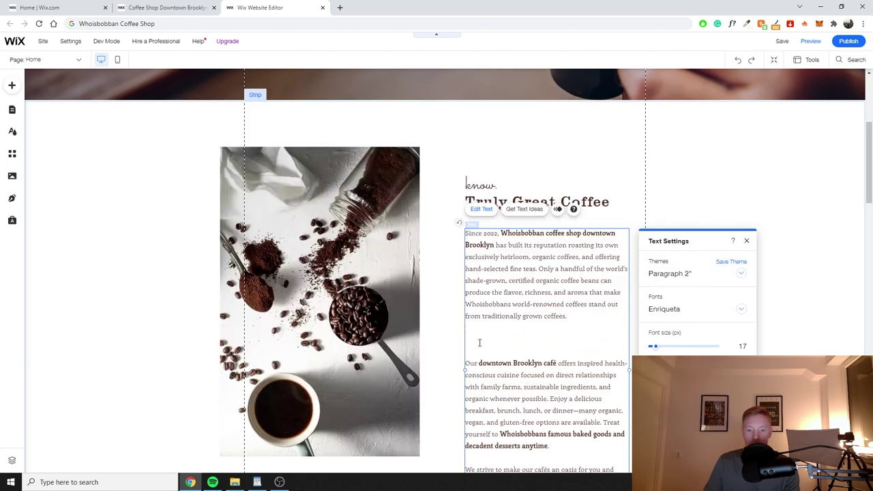
text(HFDHHF)
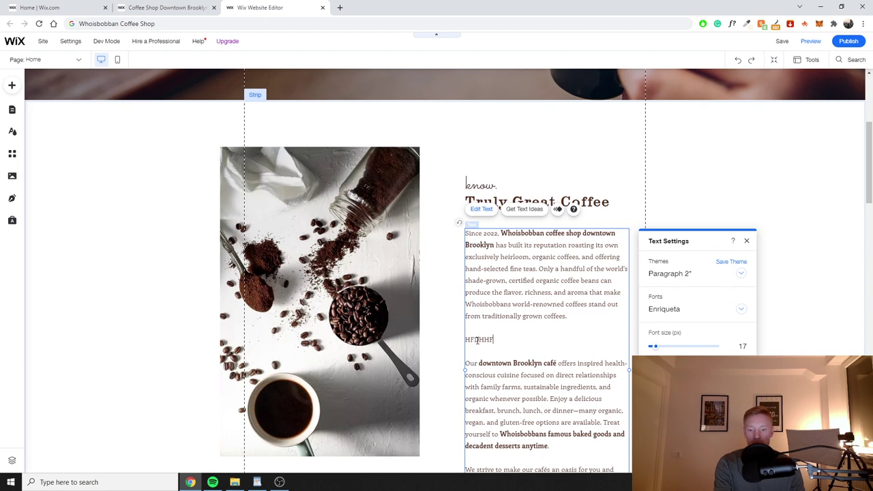
text(DHHF)
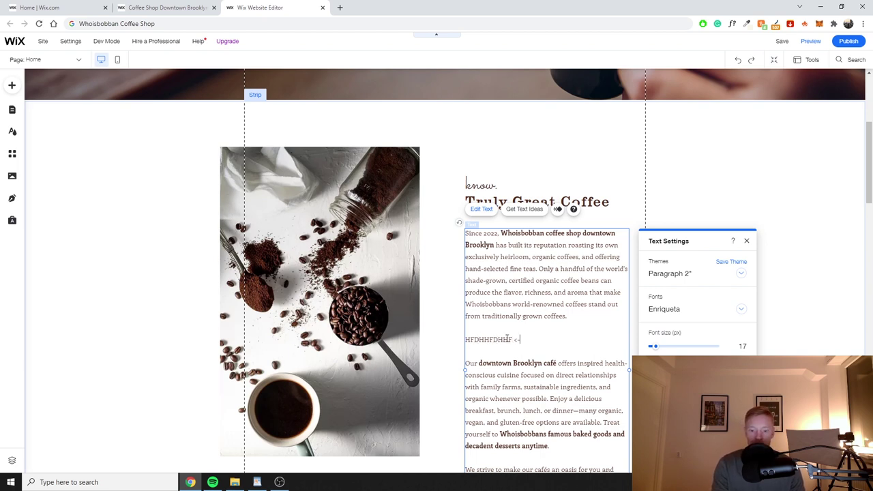
text( <--- h3)
key(BackSpace)
key(BackSpace)
text(H3)
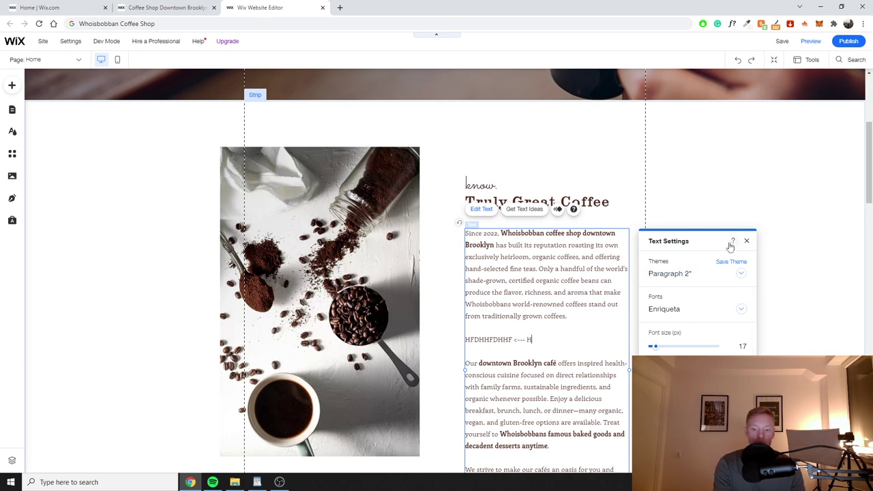
click(747, 242)
click(682, 232)
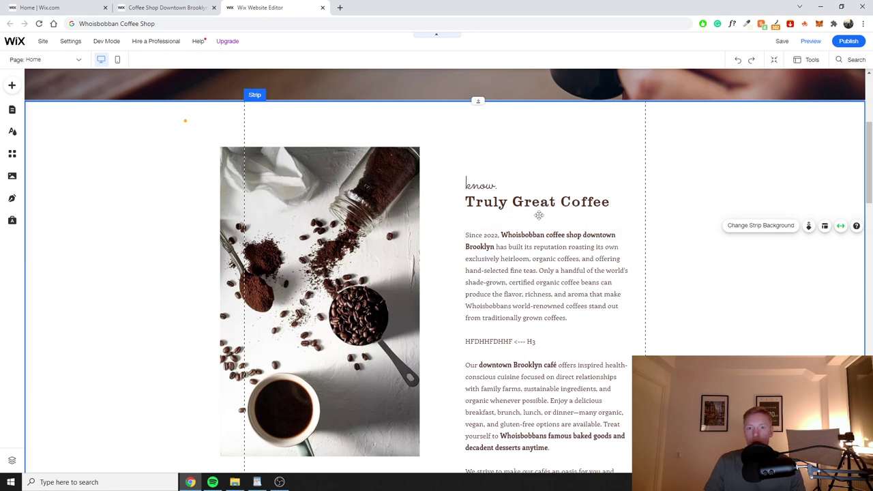
scroll(515, 281, down, 1)
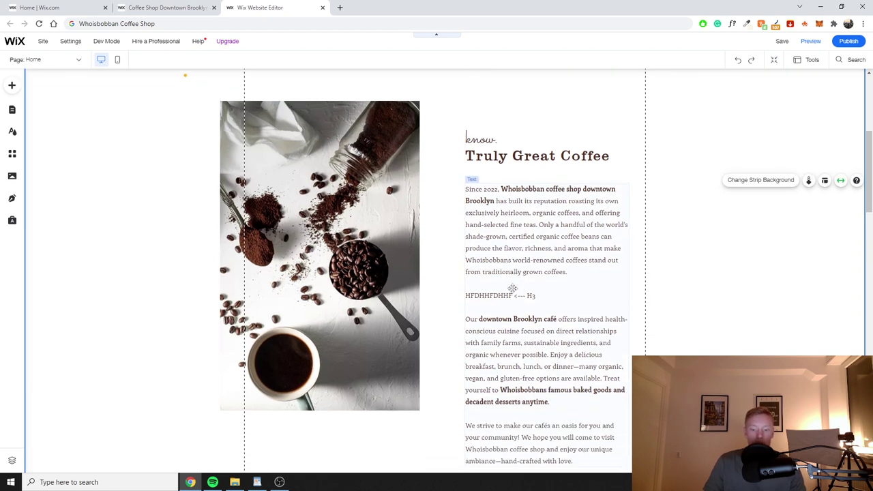
scroll(528, 294, down, 1)
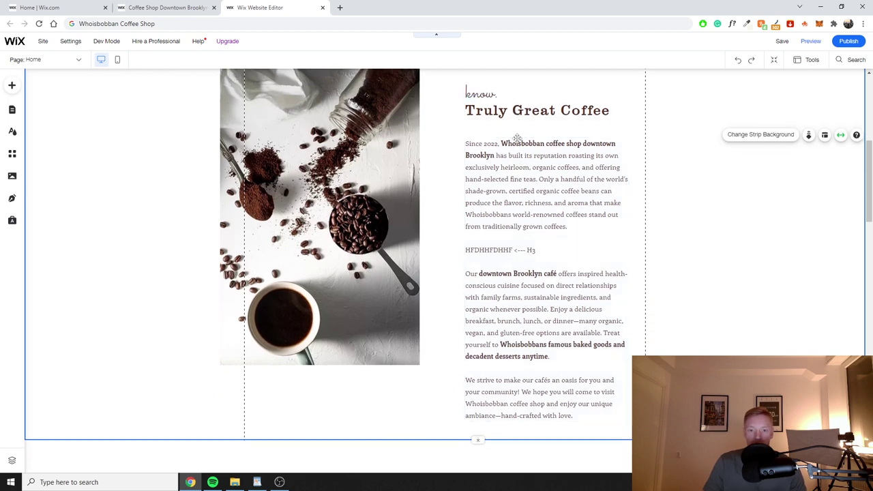
scroll(476, 183, down, 5)
scroll(476, 183, down, 3)
scroll(433, 187, up, 3)
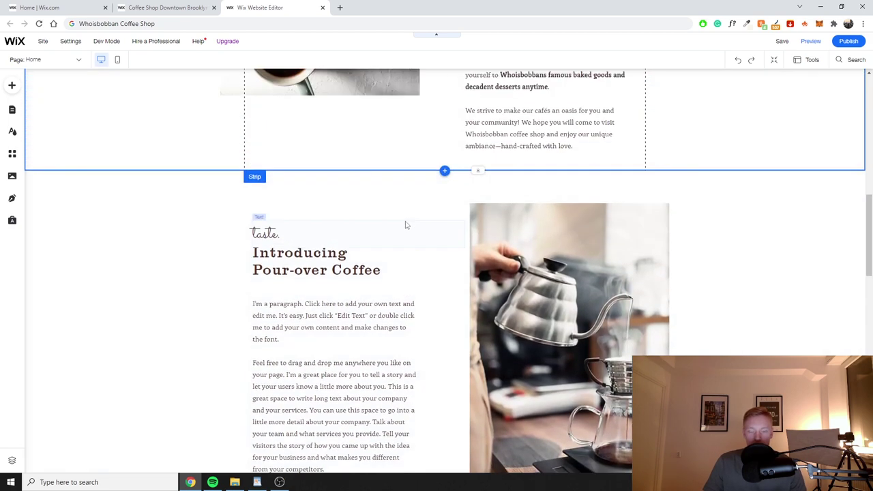
scroll(347, 293, down, 1)
click(337, 262)
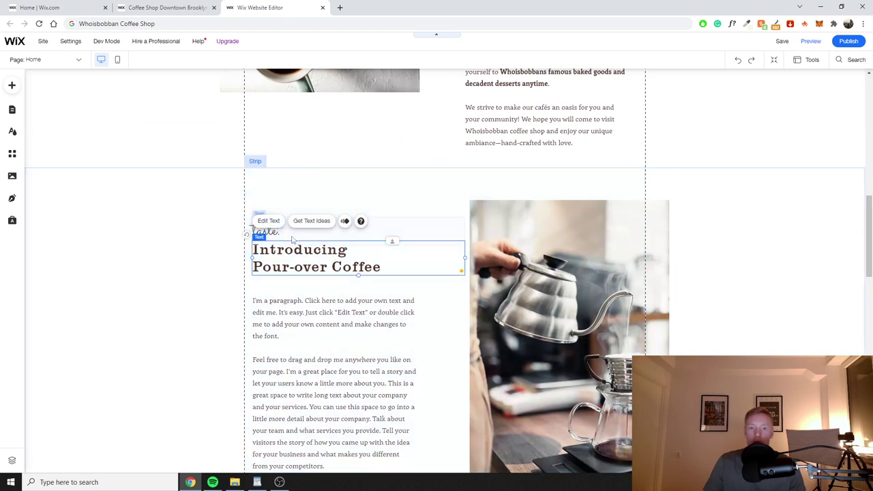
scroll(291, 254, down, 1)
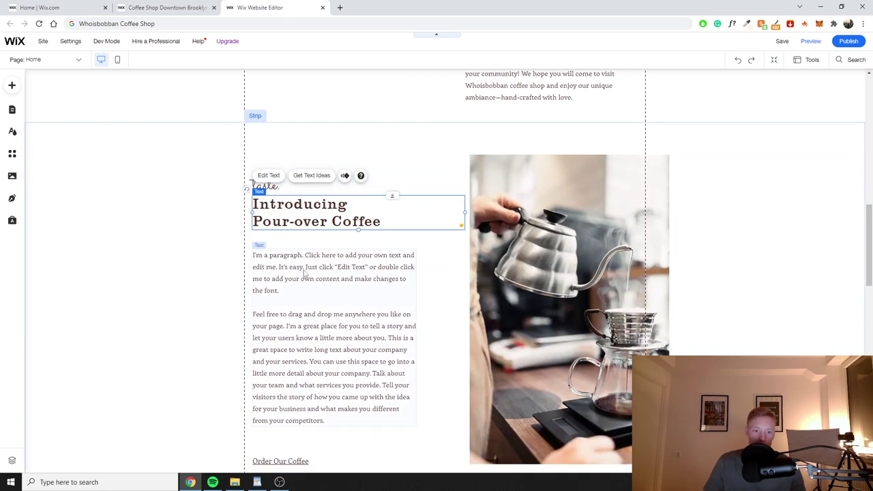
click(305, 273)
scroll(303, 273, down, 1)
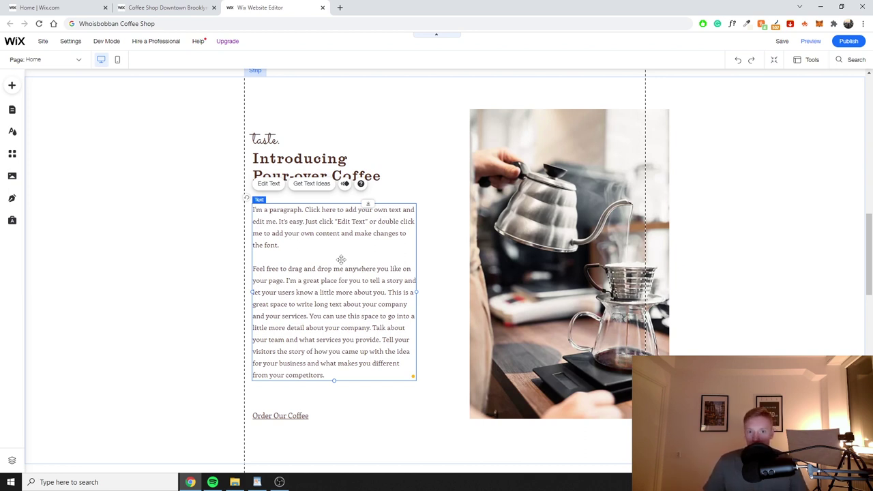
scroll(341, 259, up, 7)
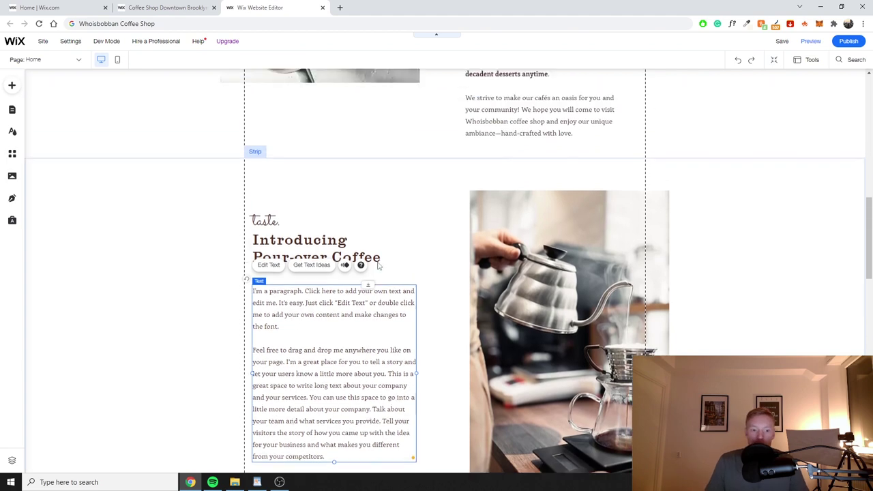
triple_click(521, 334)
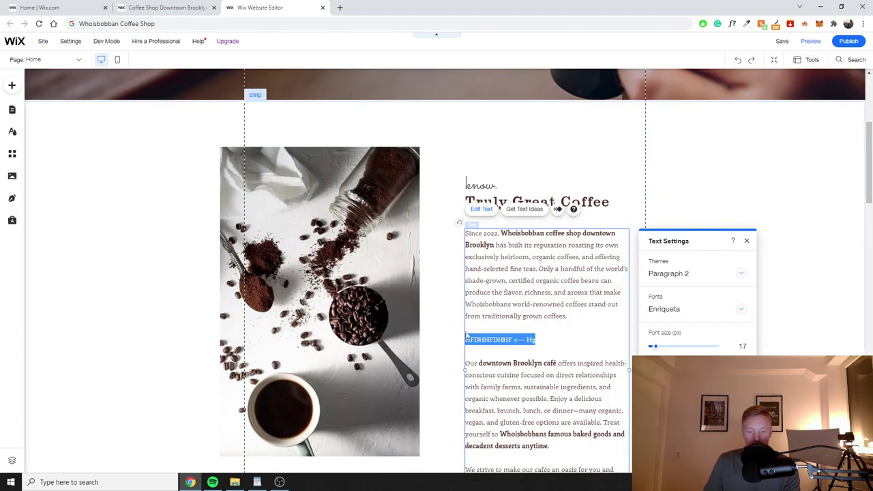
key(BackSpace)
key(BackSpace)
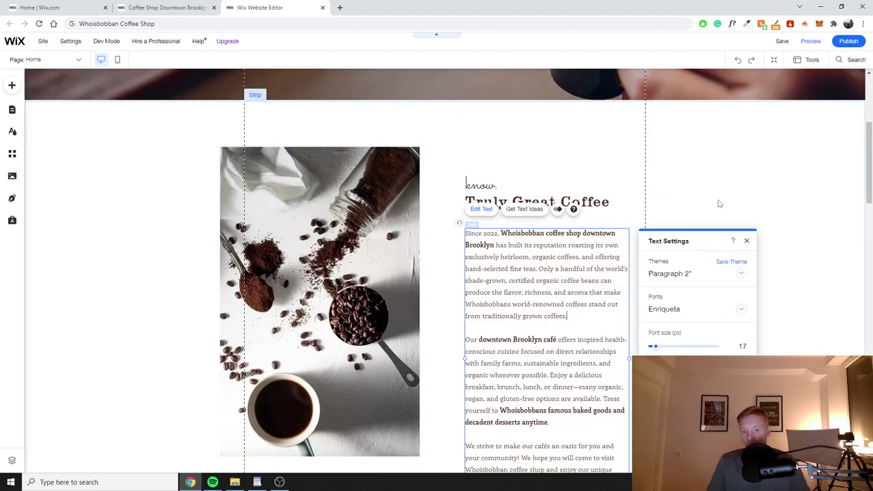
click(718, 204)
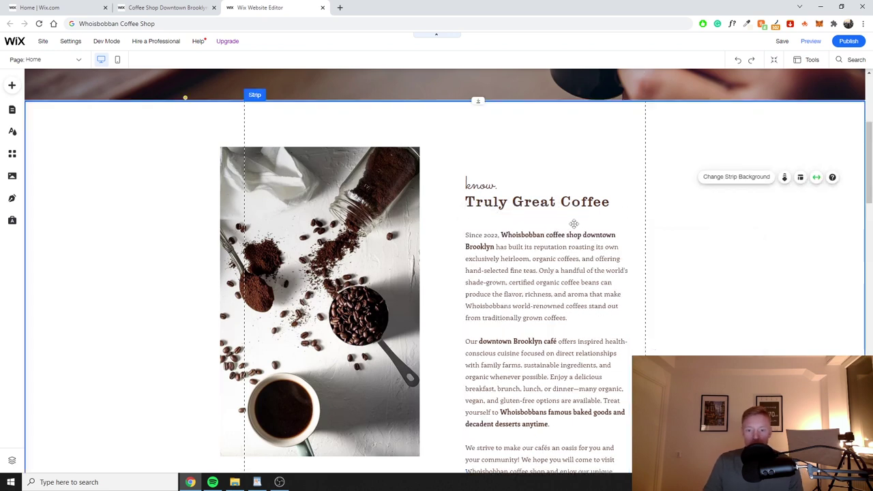
Drag the WordPad H2 line 'Truly The Best Coffee In Downtown Brooklyn' into Chrome's address bar.
key(alt+Tab)
click(609, 280)
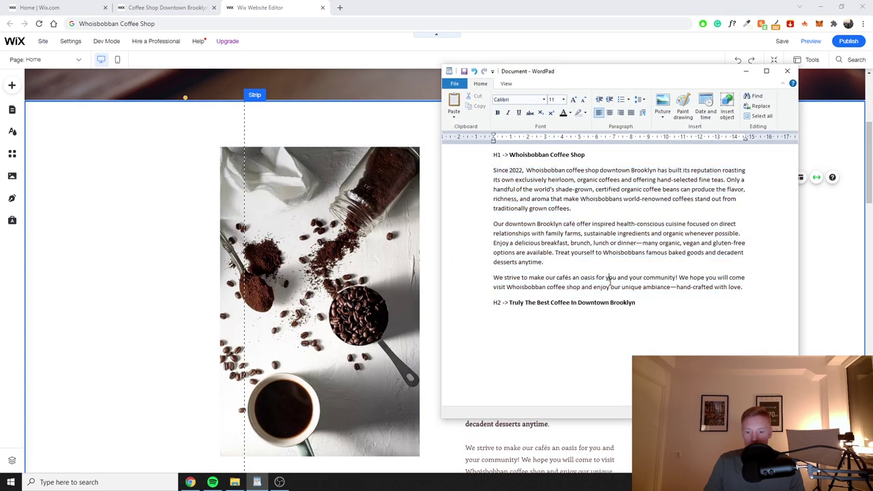
drag(509, 304, 636, 306)
key(ctrl+c)
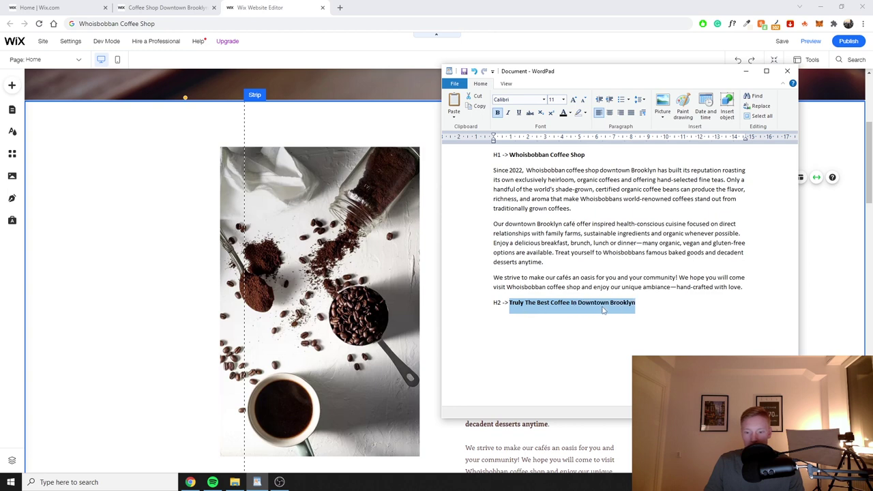
drag(600, 307, 252, 25)
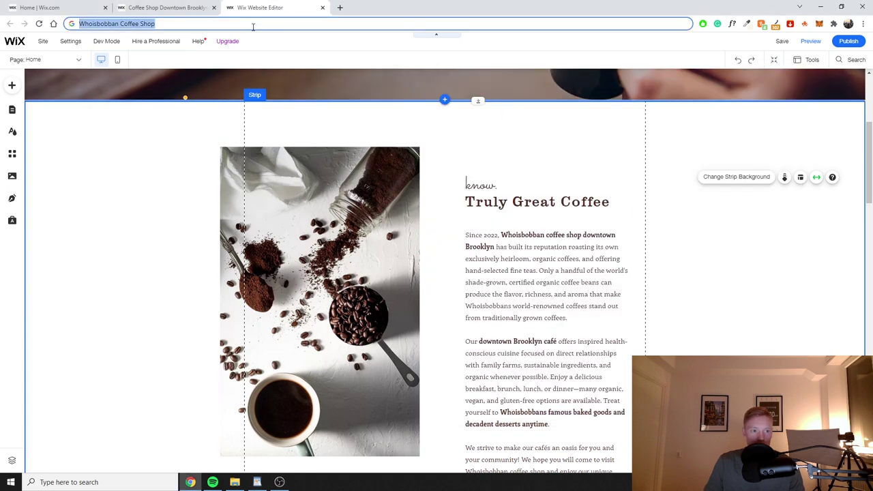
Replace the 'Truly Great Coffee' heading with 'Truly The Best Coffee In Downtown Brooklyn'.
double_click(516, 200)
key(ctrl+v)
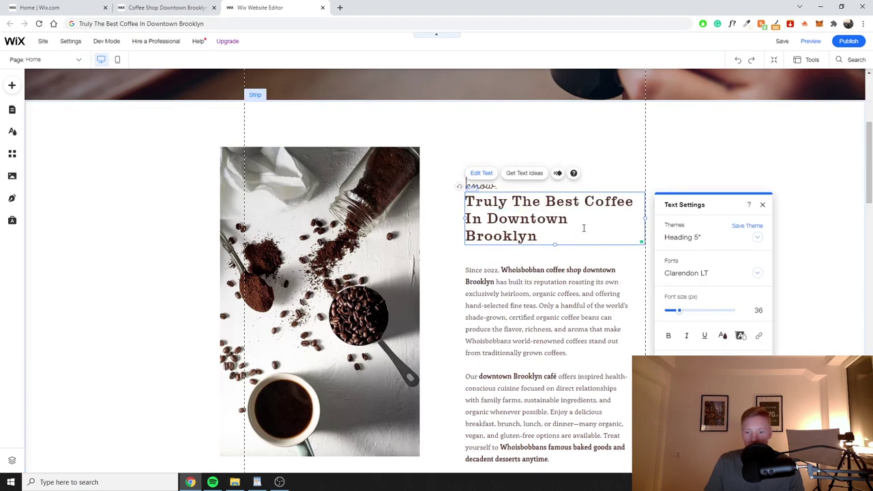
click(794, 177)
Group the paragraph, heading and 'know.' text and move them up to the image top.
scroll(621, 247, down, 3)
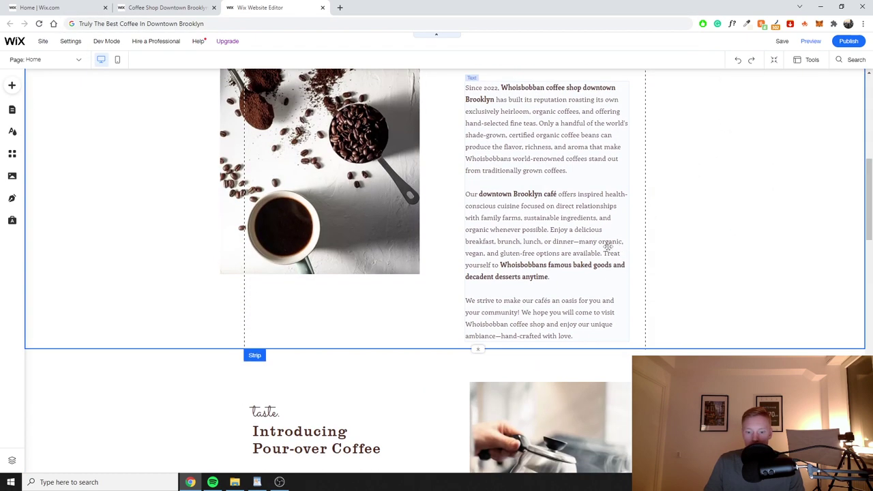
scroll(607, 246, up, 2)
click(560, 214)
shift+click(478, 142)
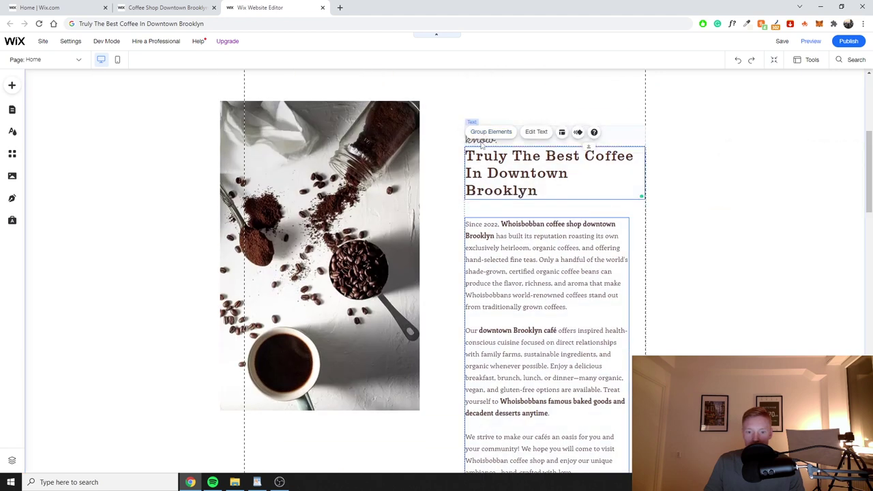
shift+click(481, 143)
scroll(514, 316, up, 2)
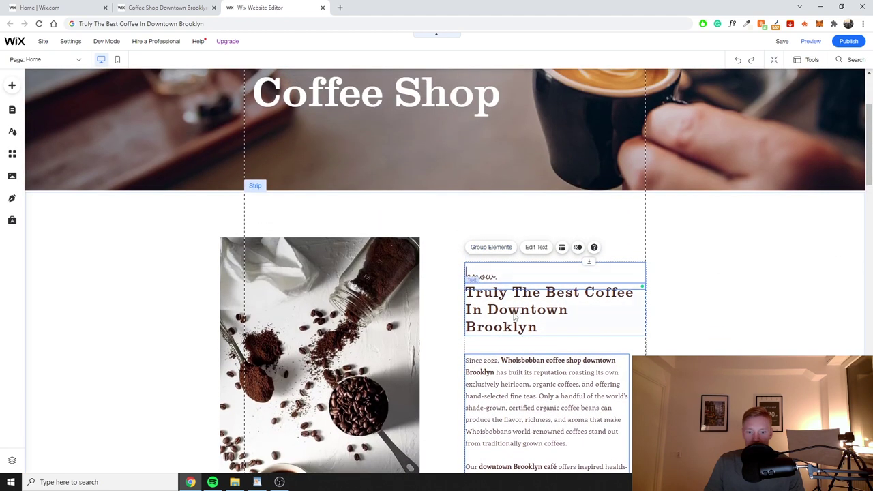
drag(515, 315, 515, 290)
Nudge the coffee-beans image slightly lower.
scroll(682, 252, down, 3)
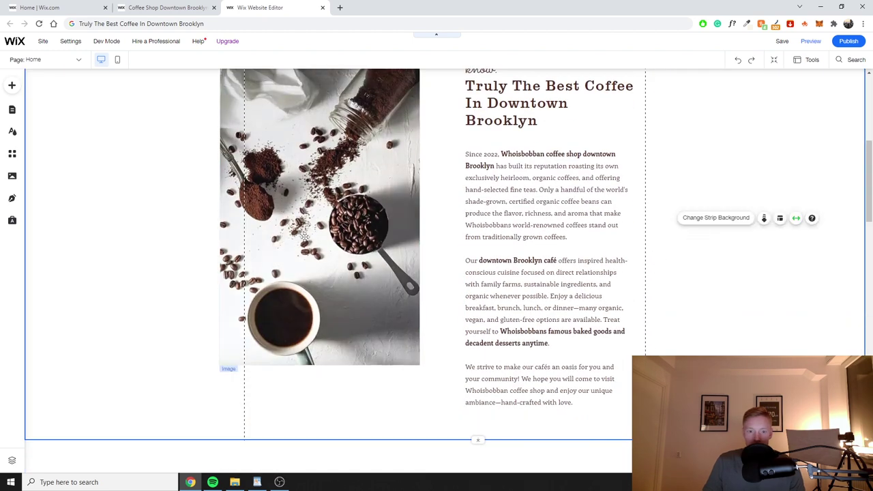
scroll(305, 236, down, 1)
click(333, 168)
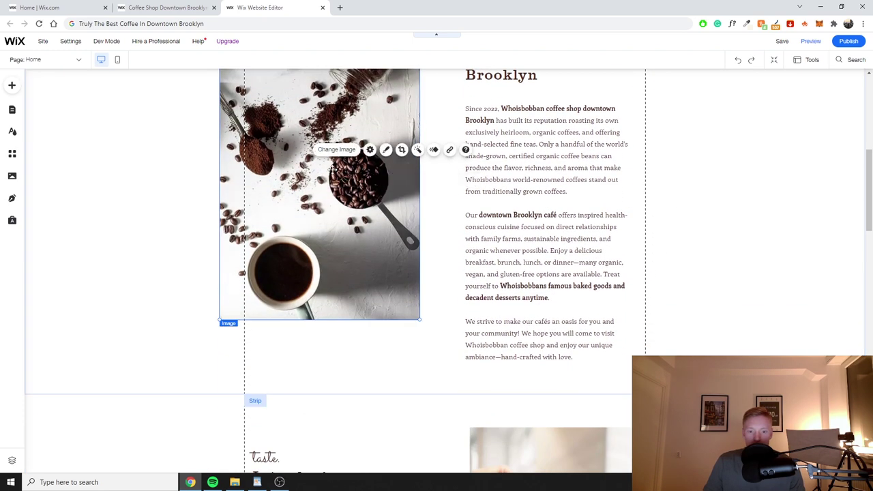
drag(333, 168, 333, 183)
scroll(707, 194, up, 3)
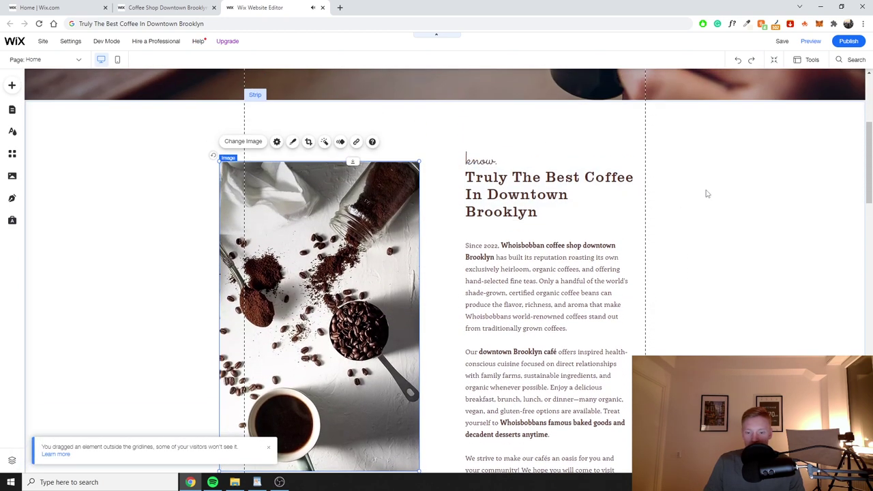
click(710, 192)
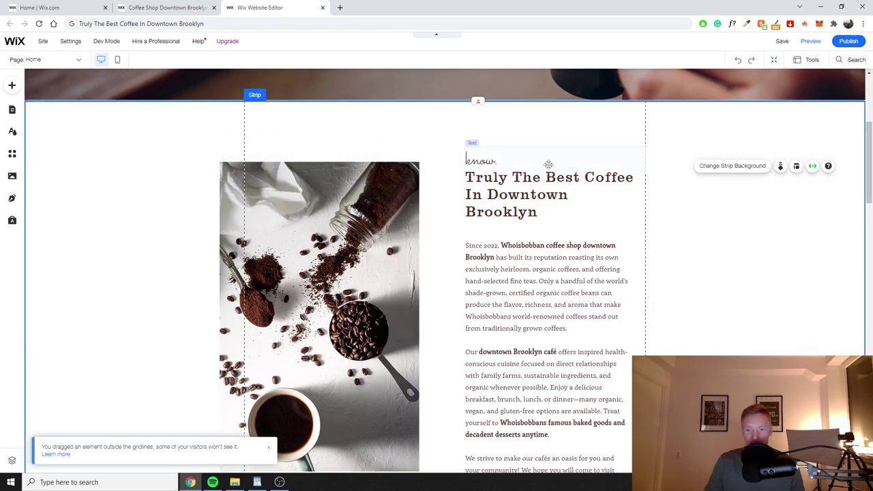
click(532, 194)
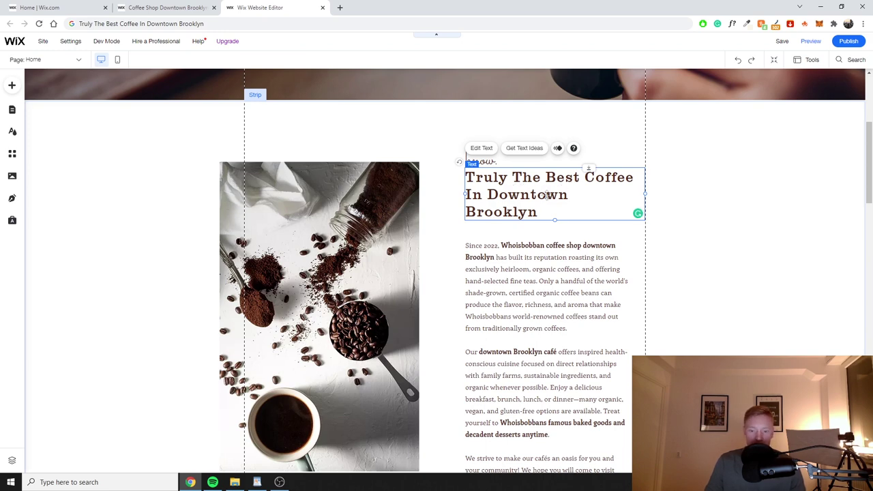
scroll(695, 220, down, 1)
click(699, 221)
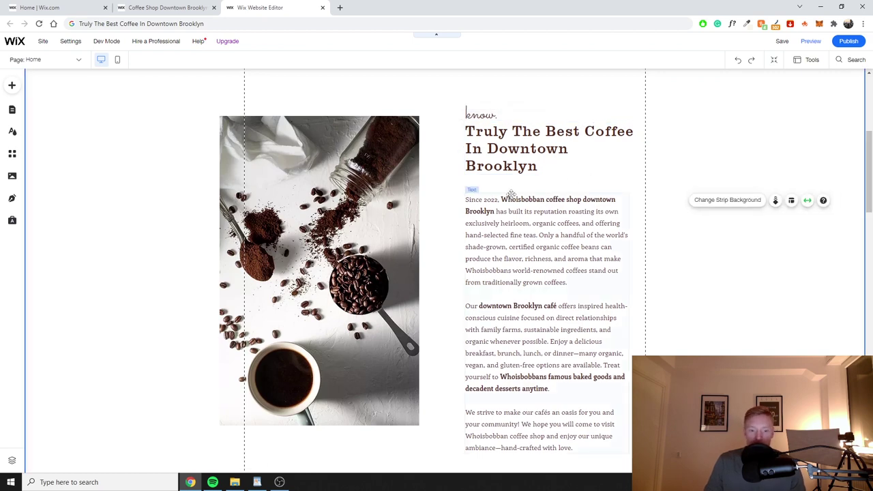
scroll(469, 237, down, 5)
scroll(469, 238, down, 2)
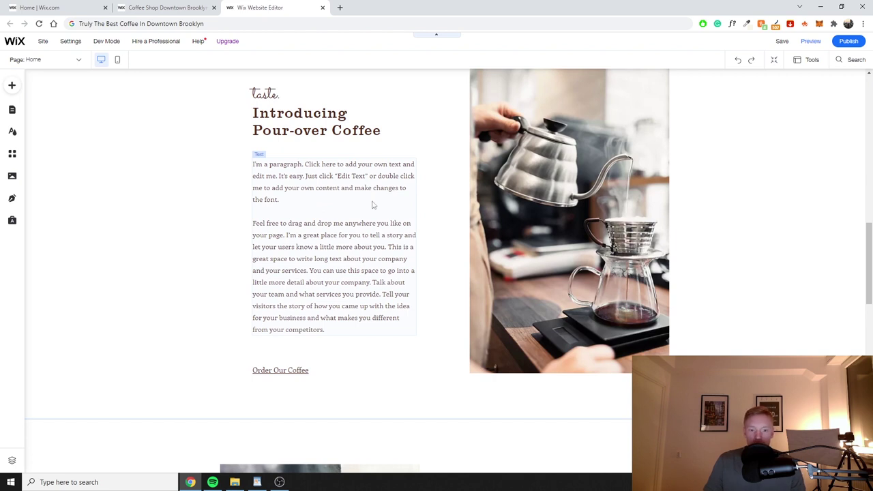
scroll(371, 206, down, 1)
scroll(373, 208, up, 1)
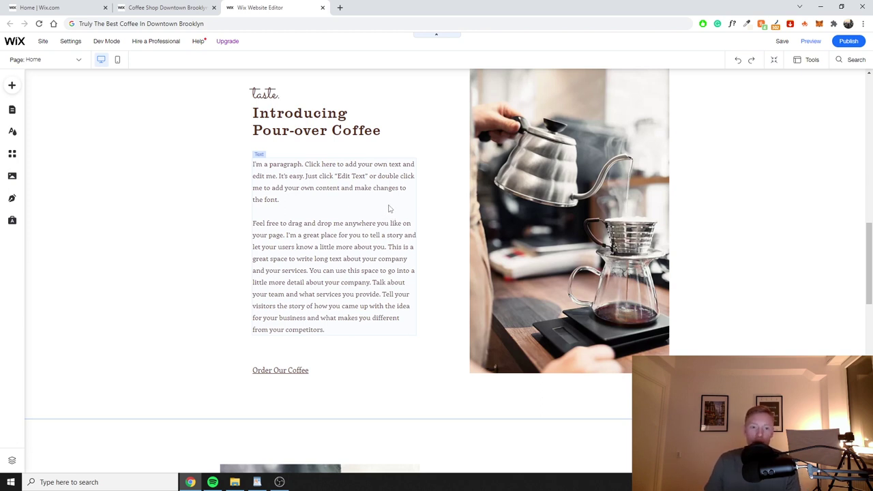
scroll(378, 256, up, 1)
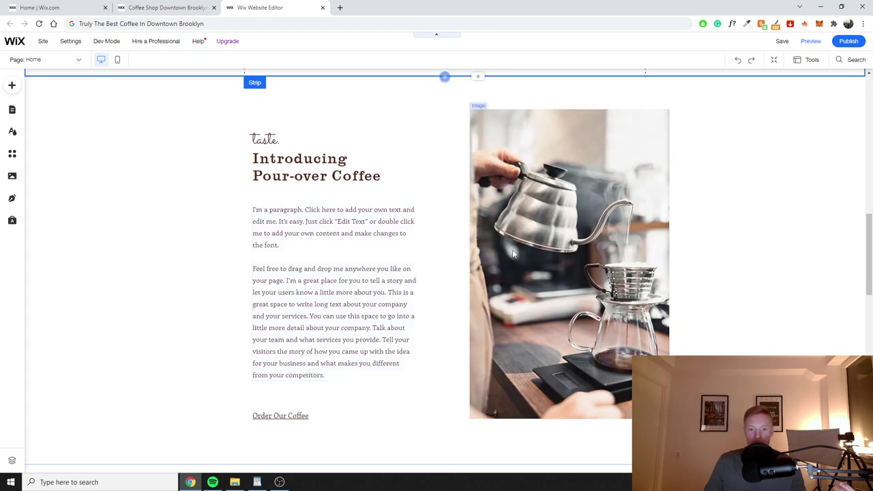
Upload Whoisbobban.jpg and Coffee Shop Brooklyn.jpg into the pour-over image's picker.
click(546, 190)
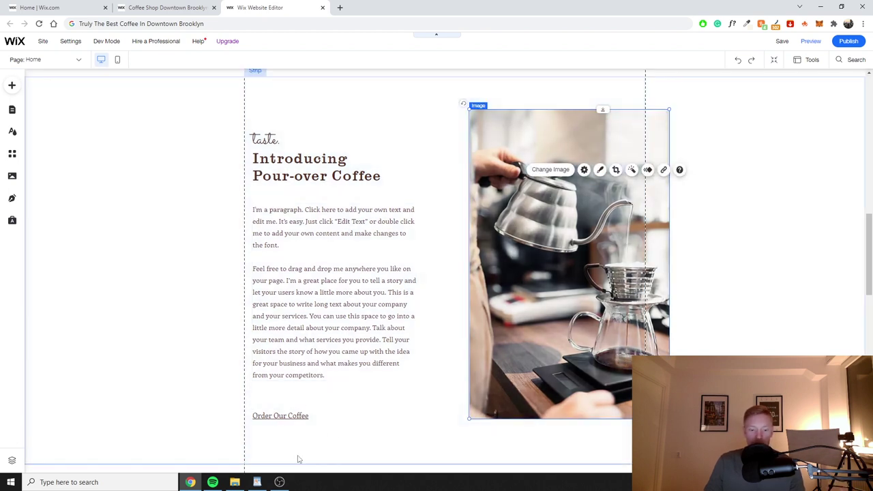
click(546, 171)
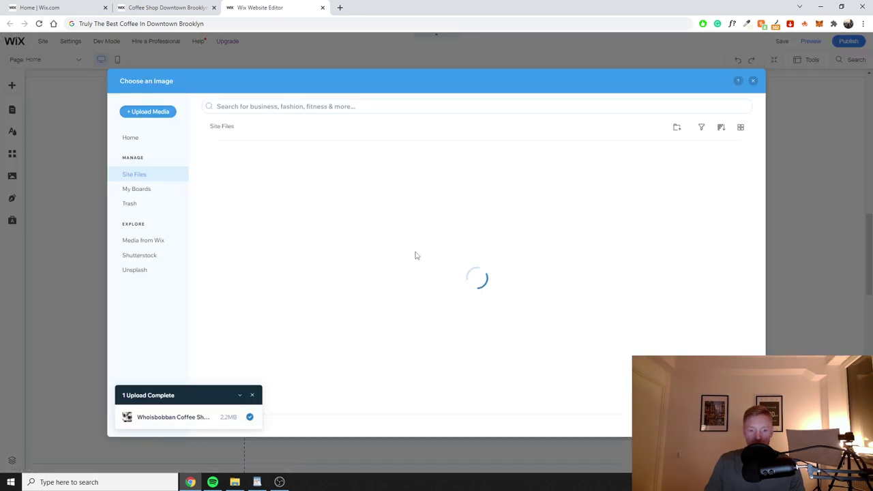
click(234, 483)
click(674, 197)
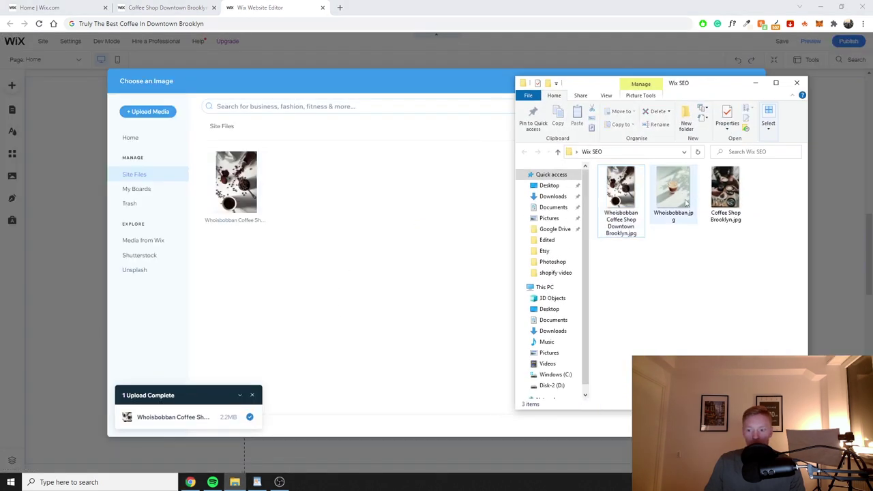
drag(673, 202, 454, 242)
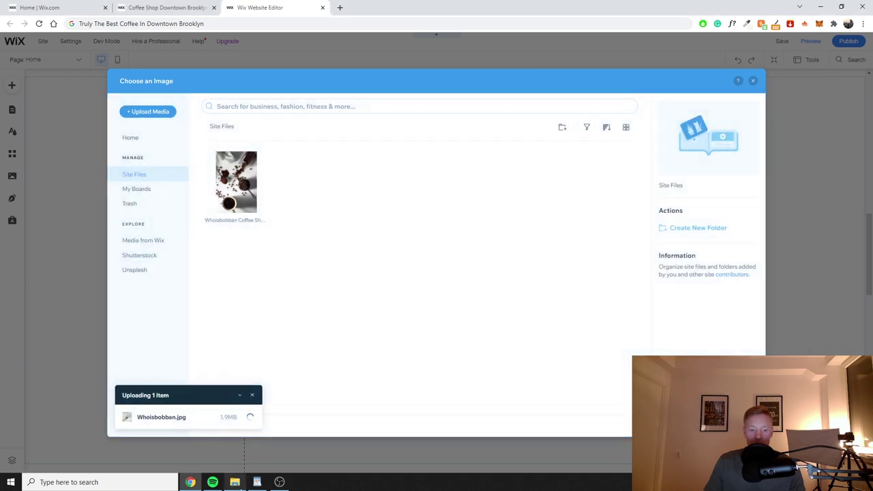
click(234, 482)
drag(723, 213, 405, 283)
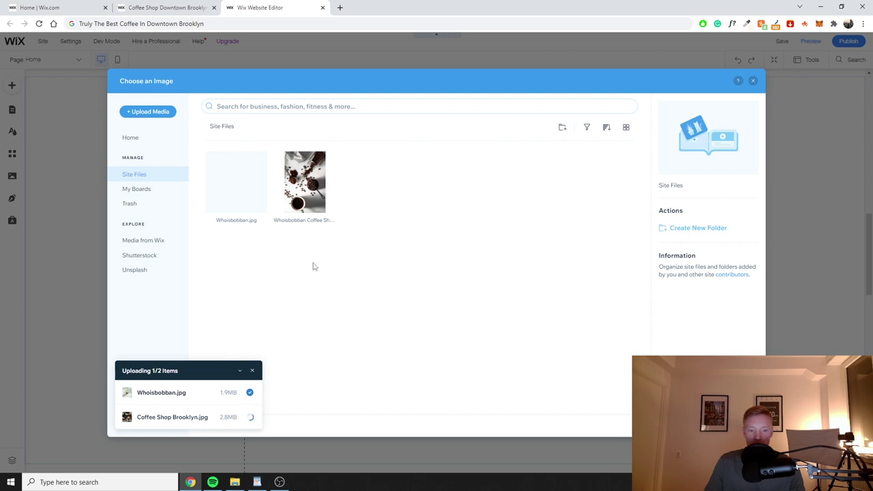
Apply Whoisbobban.jpg to the pour-over image.
click(248, 205)
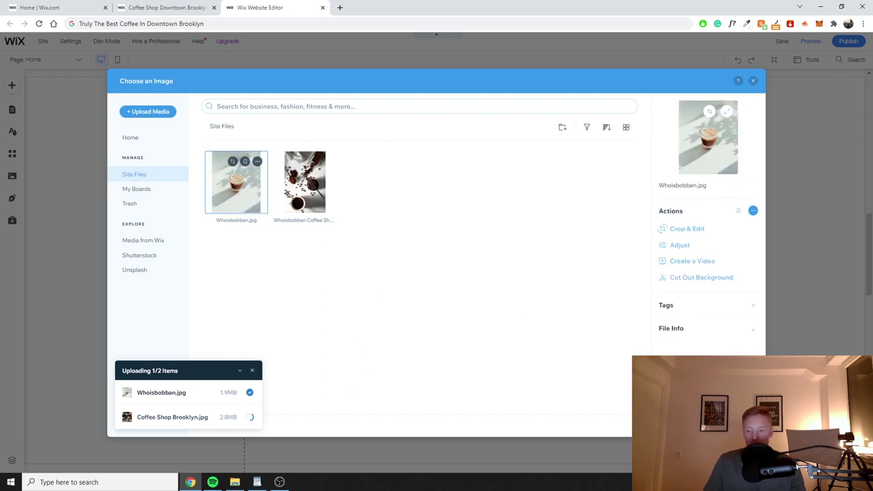
click(727, 424)
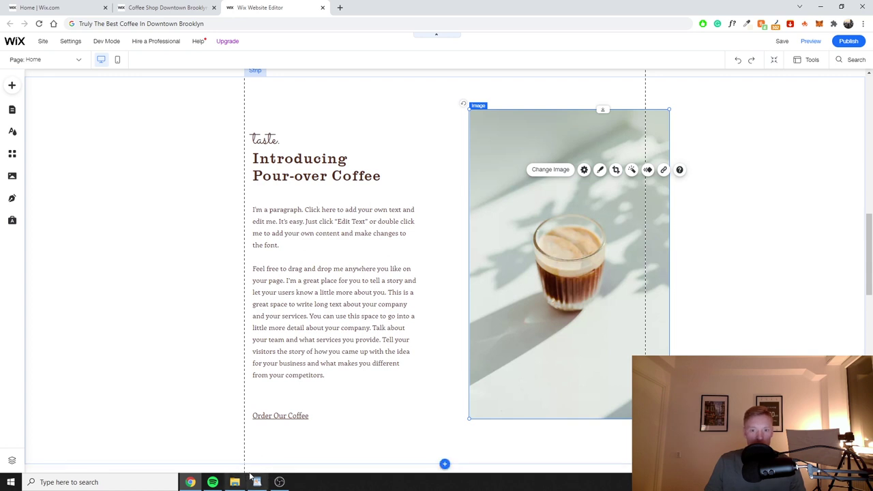
click(719, 286)
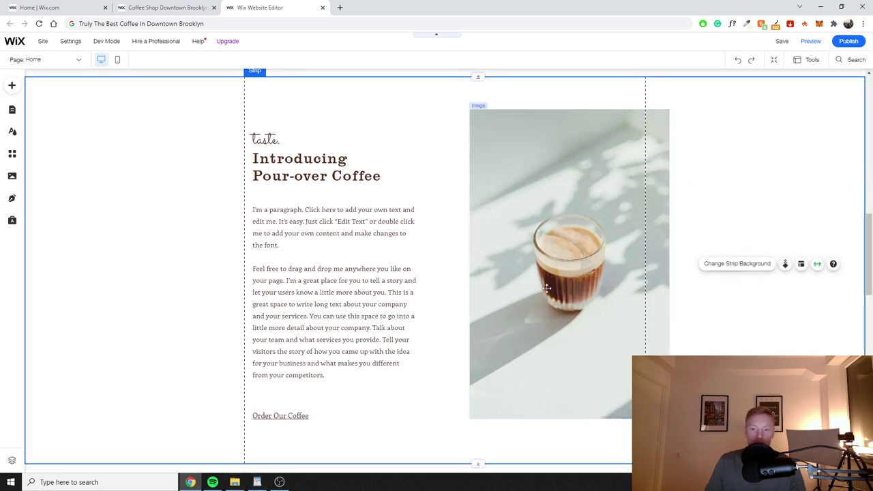
Swap the roasting-beans image beside Why Ethical Coffee Matters for Coffee Shop Brooklyn.jpg.
scroll(503, 286, down, 5)
scroll(387, 282, down, 1)
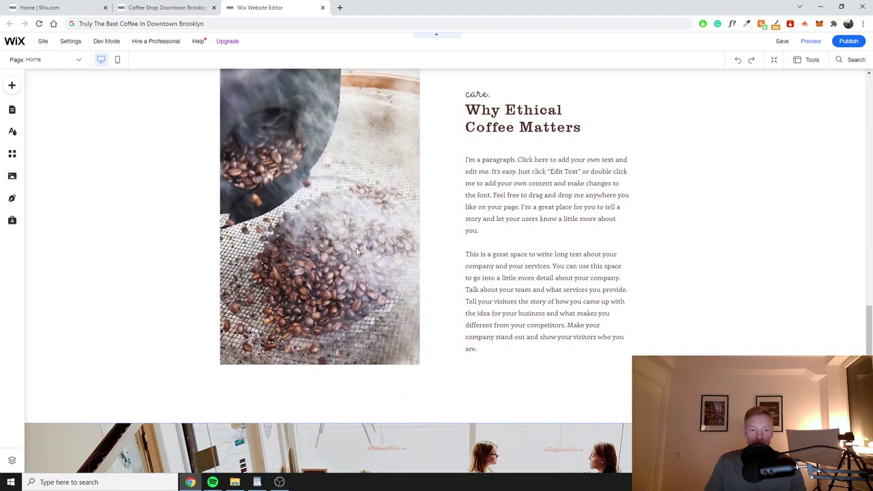
click(361, 290)
scroll(362, 290, up, 1)
click(360, 319)
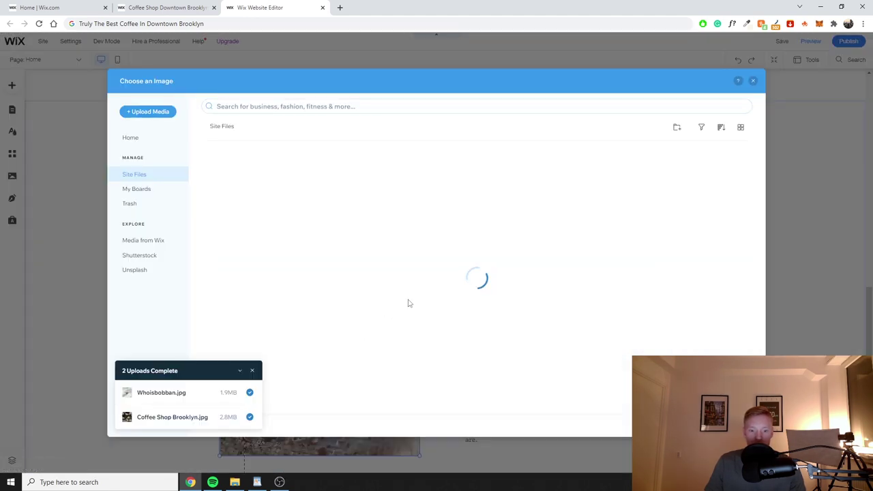
click(234, 189)
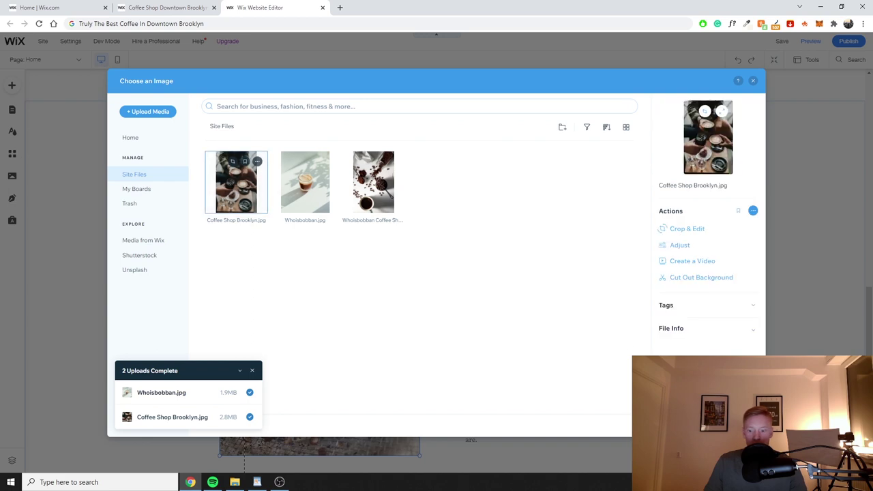
click(723, 417)
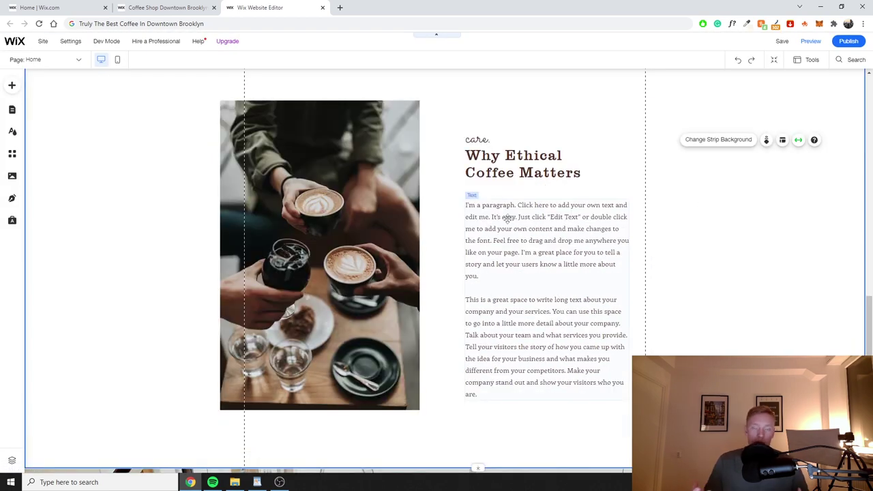
Scroll up to the first section and open the 'Since 2022' paragraph in Edit Text.
scroll(498, 225, up, 10)
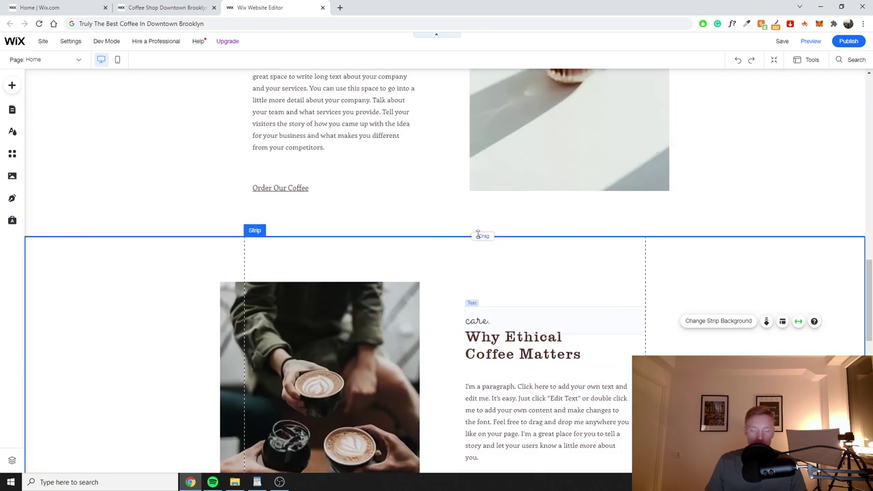
scroll(436, 265, up, 3)
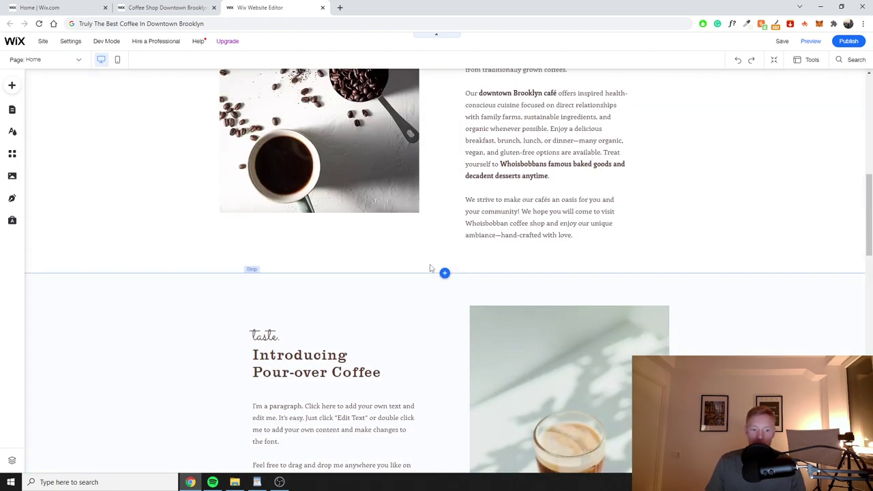
scroll(432, 261, down, 1)
scroll(432, 260, up, 1)
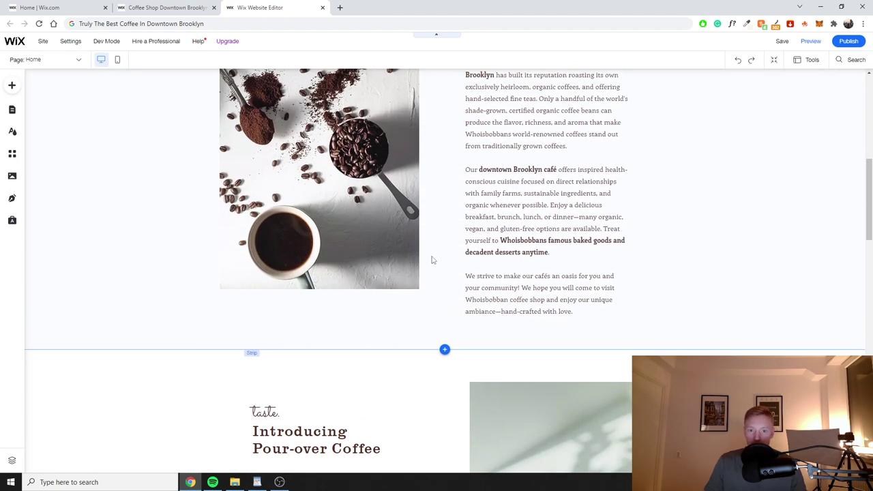
scroll(434, 260, up, 1)
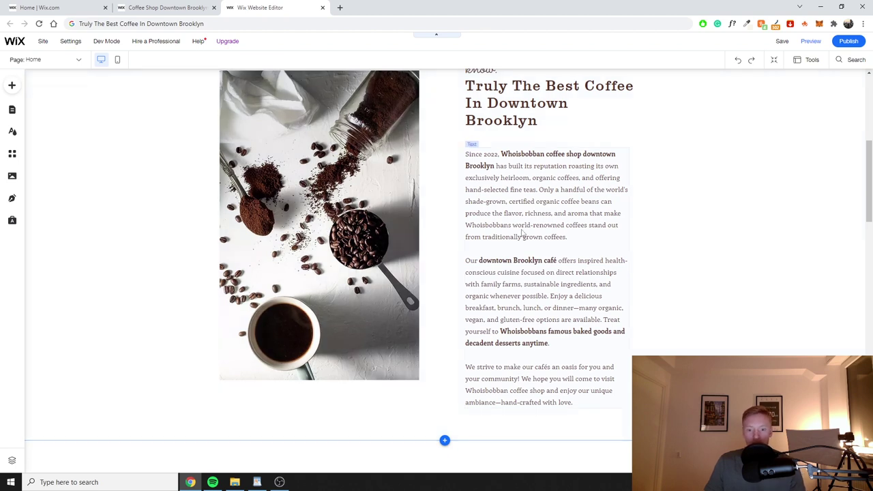
double_click(521, 229)
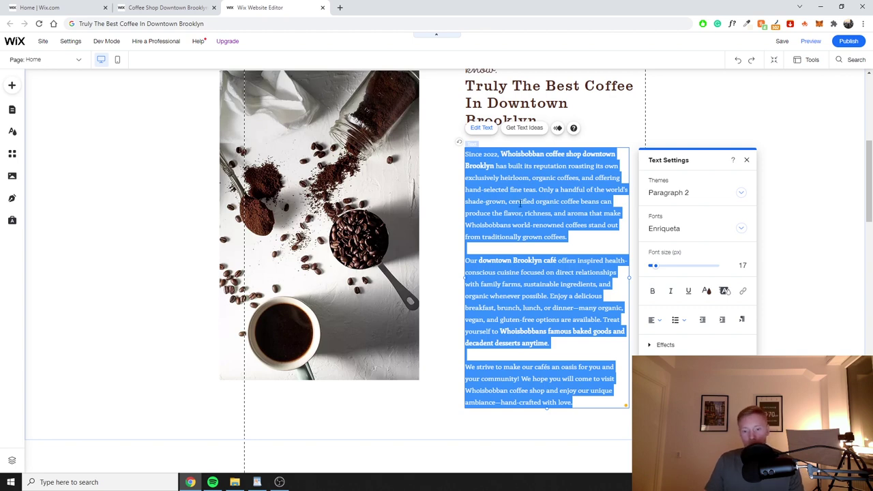
Highlight 'certified organic coffee beans' in the first paragraph.
click(520, 203)
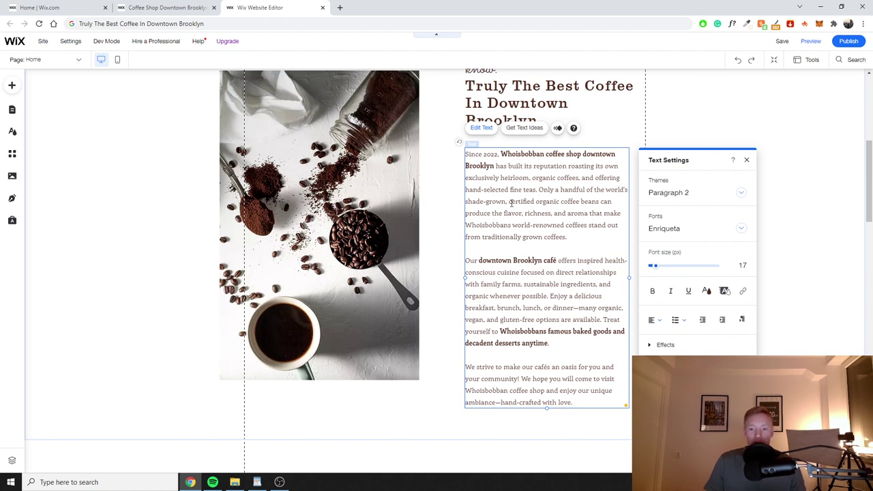
drag(508, 201, 600, 201)
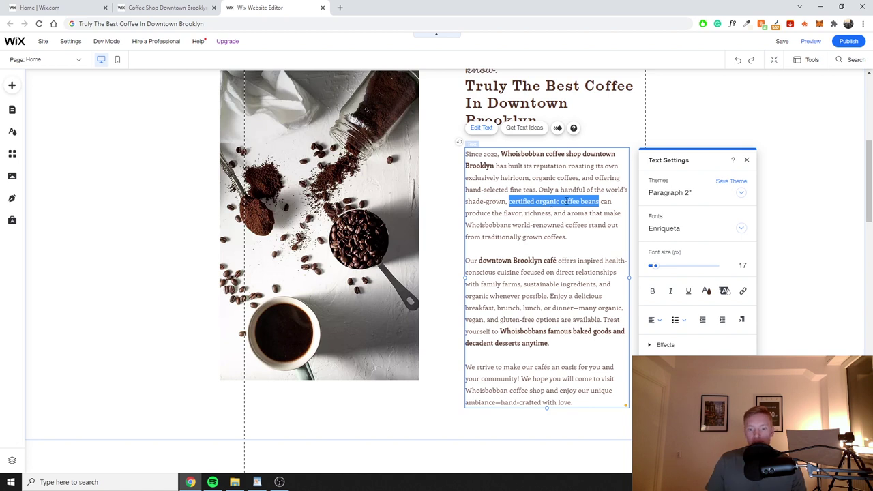
Link 'certified organic coffee beans' to the Menus page, opening in the current window.
click(742, 291)
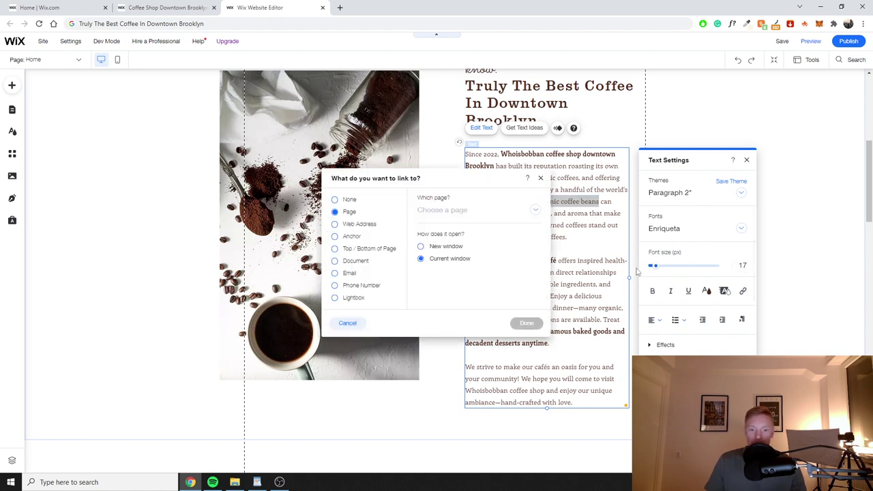
click(444, 214)
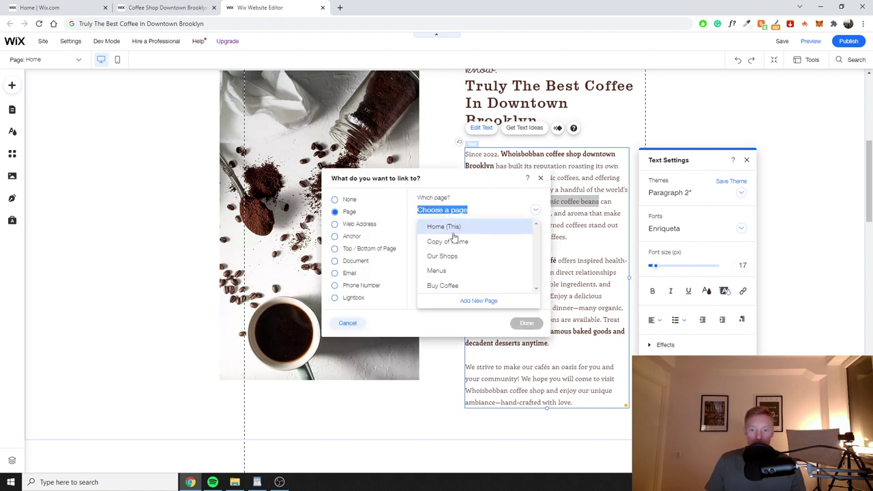
click(437, 270)
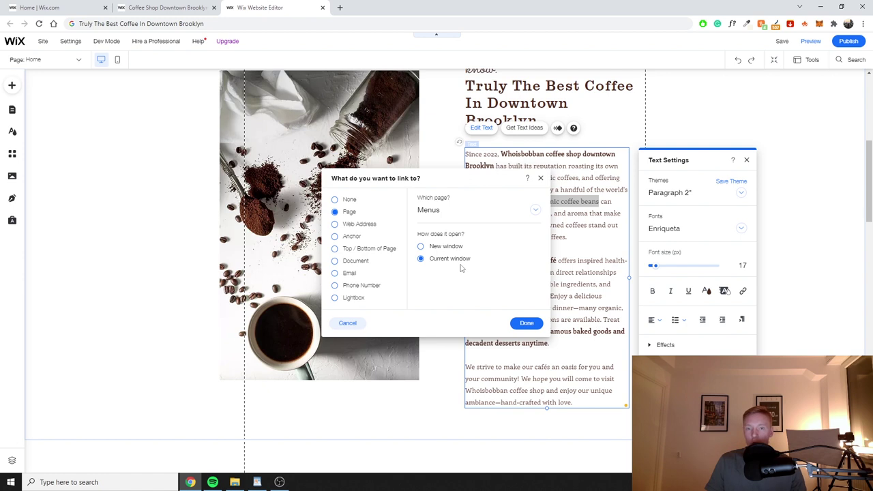
click(526, 323)
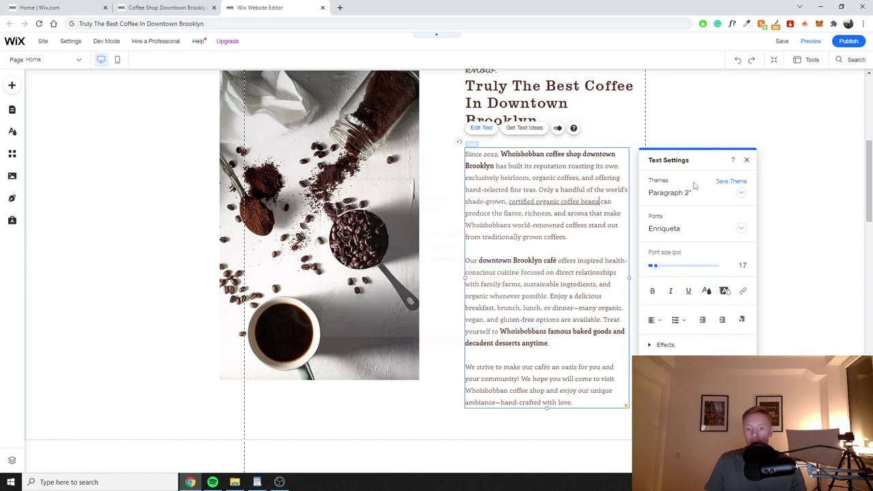
click(747, 161)
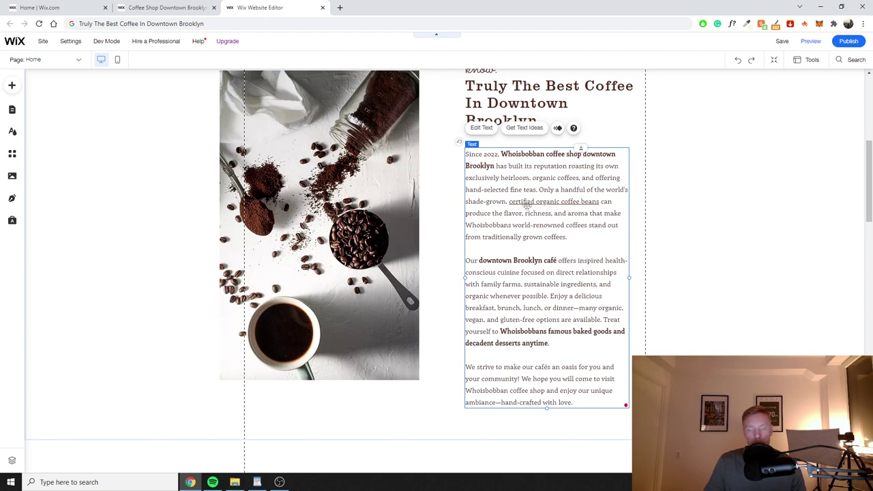
Deselect the paragraph and scroll down to the café photo strip above the mailing-list footer.
click(659, 227)
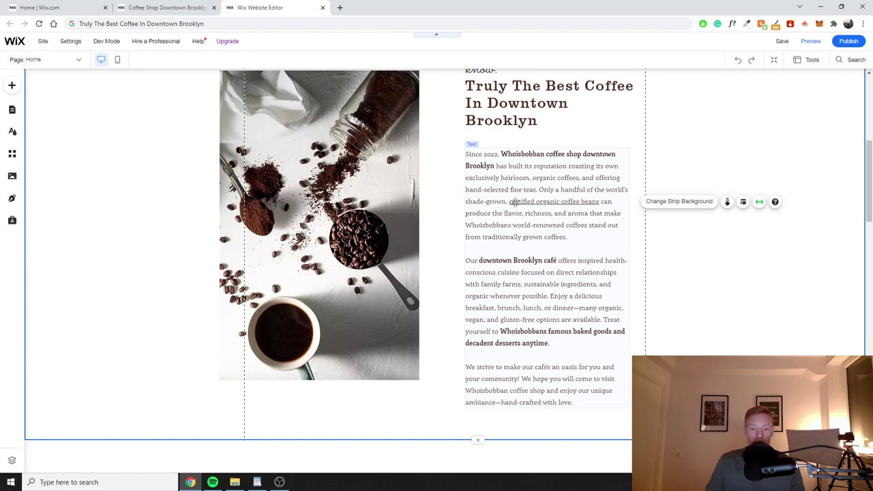
scroll(493, 232, down, 12)
scroll(459, 255, down, 4)
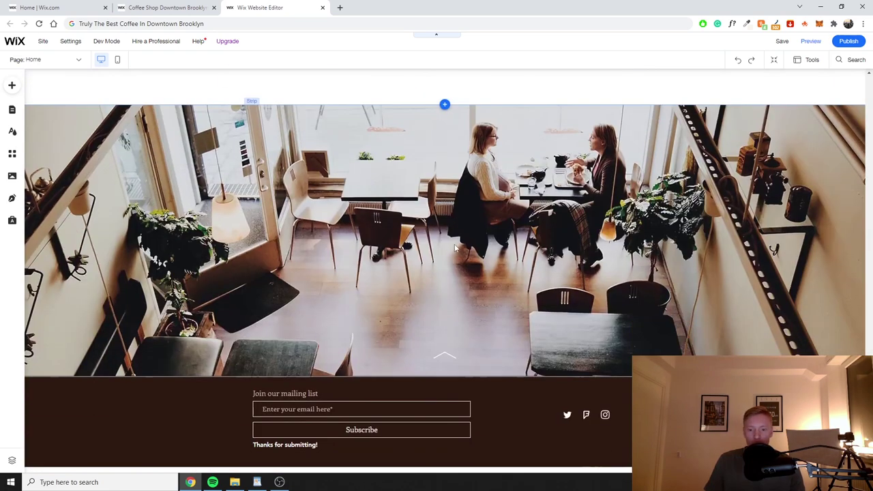
Open the Add Elements panel and browse to the Contact & Forms category.
click(11, 88)
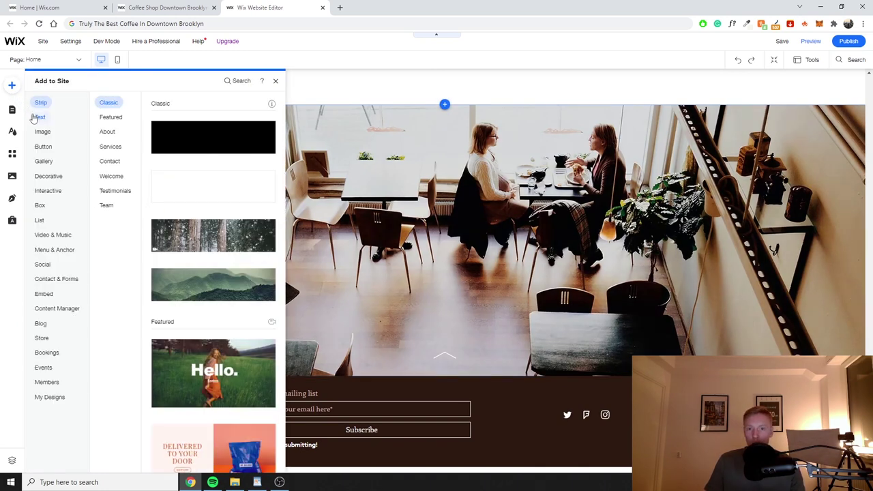
click(36, 117)
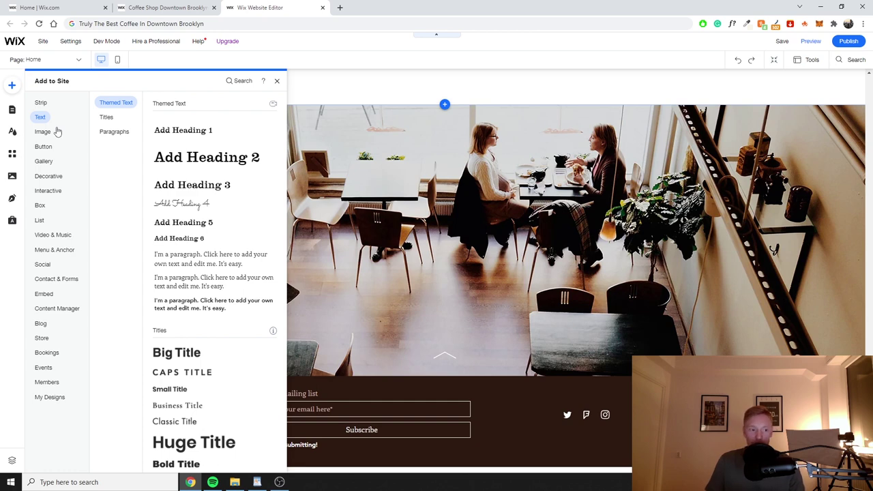
click(54, 281)
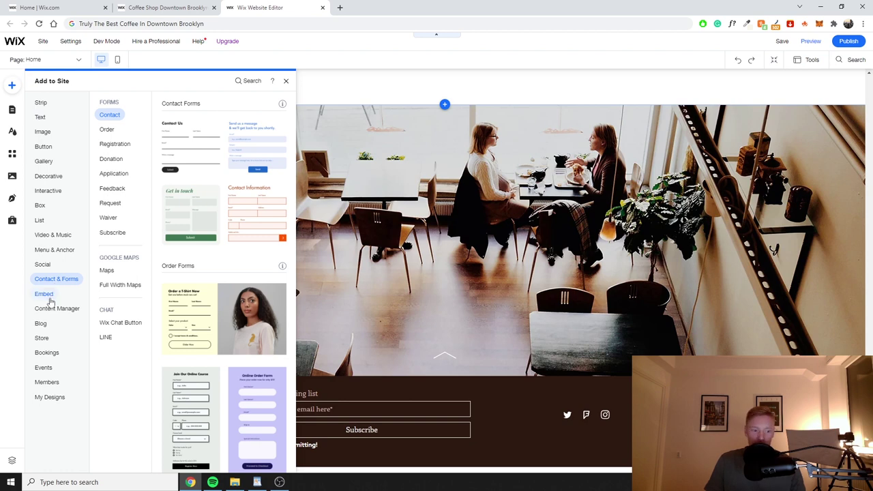
mouse_move(50, 334)
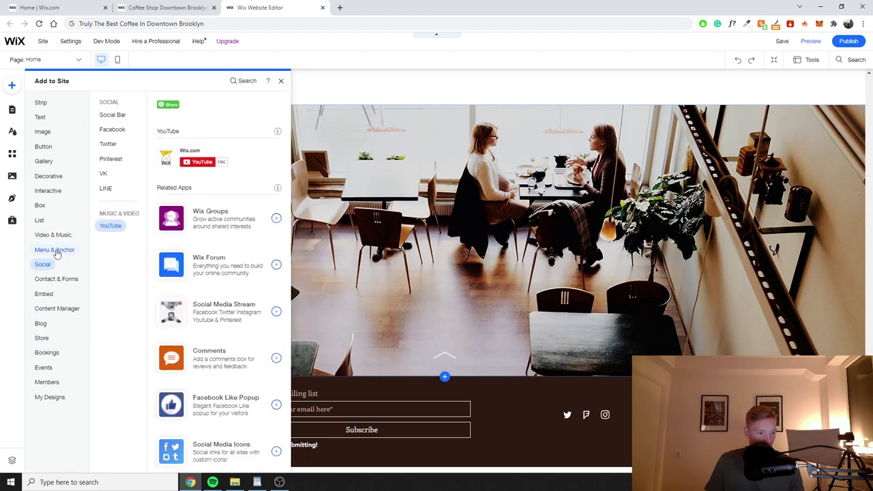
mouse_move(49, 181)
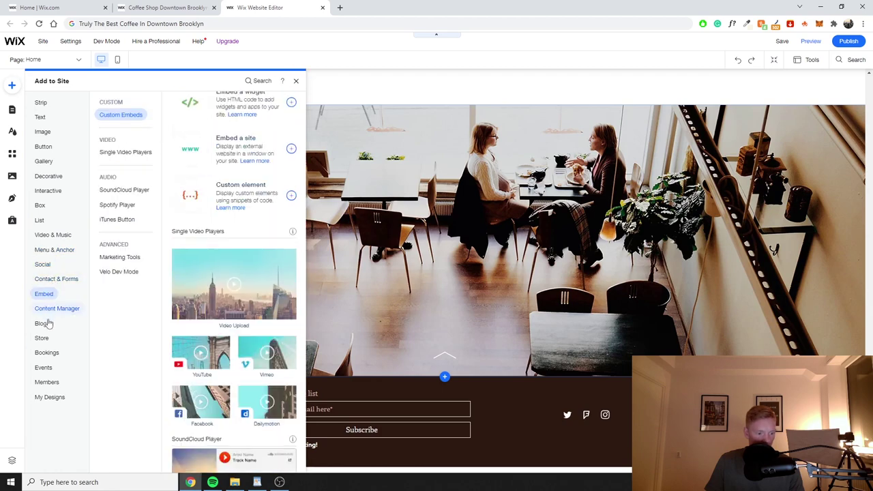
mouse_move(46, 368)
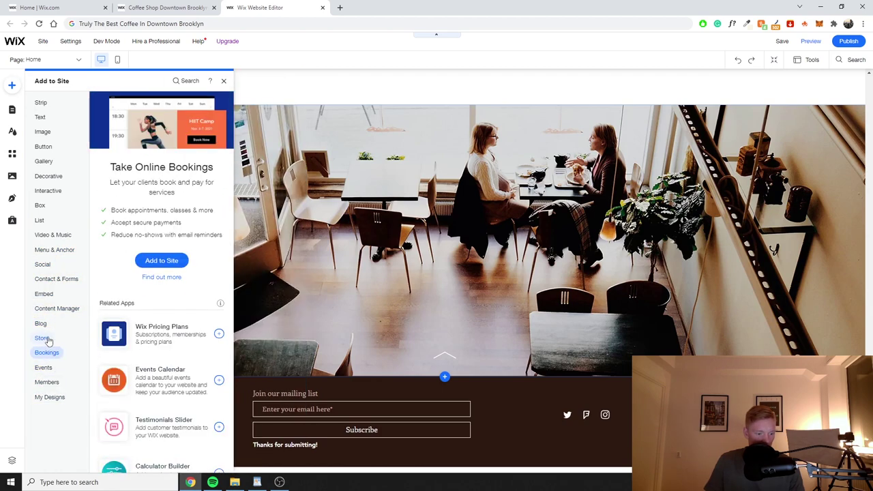
Browse the Google Maps style thumbnails, such as Mosaic and Gooseberry Green.
mouse_move(55, 279)
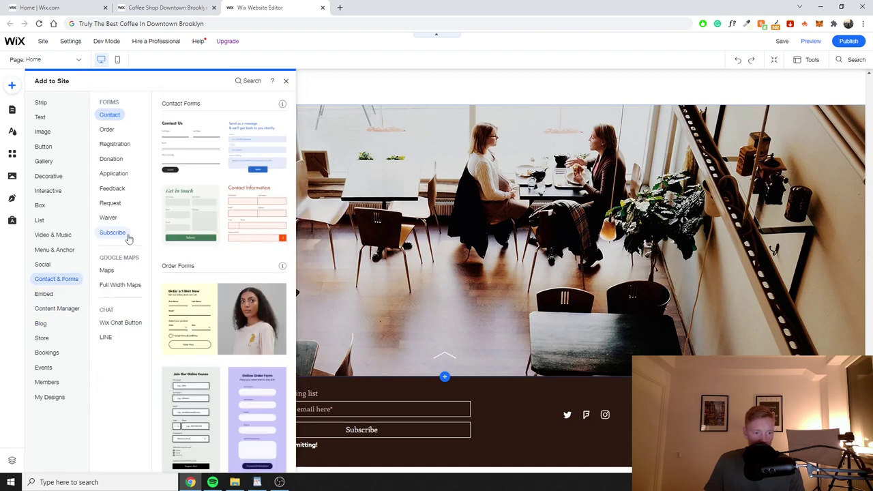
click(116, 274)
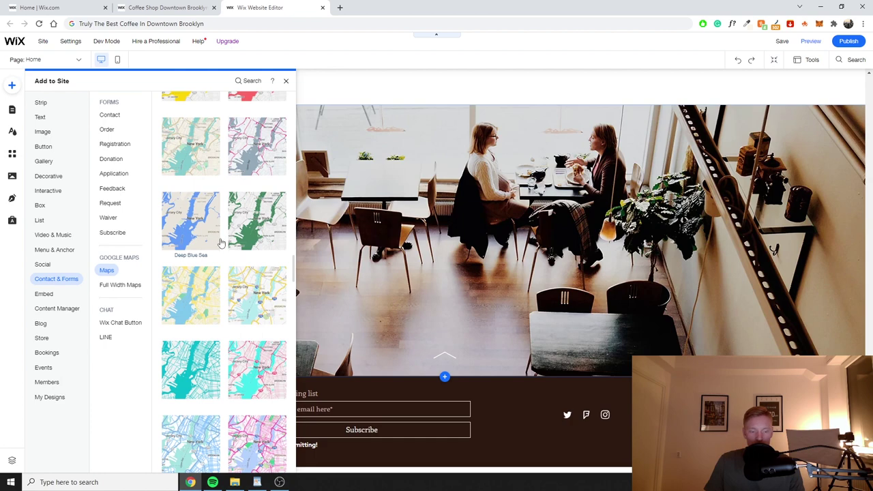
scroll(221, 257, down, 10)
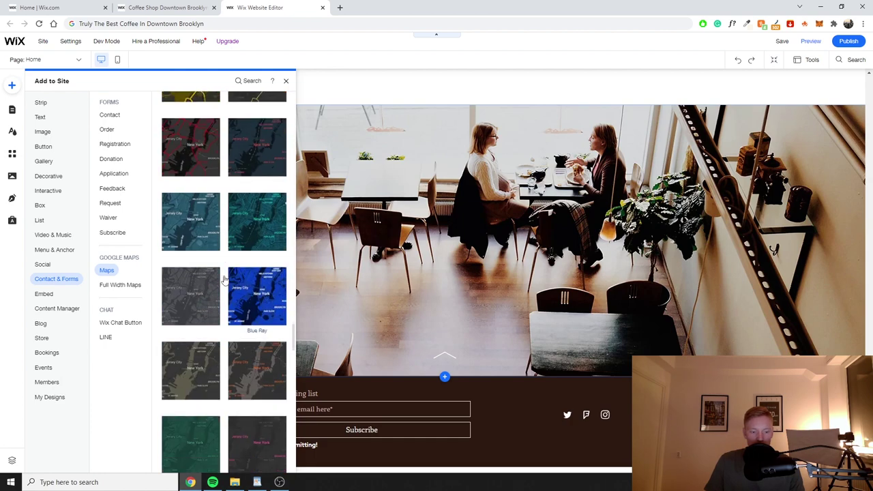
scroll(225, 274, up, 10)
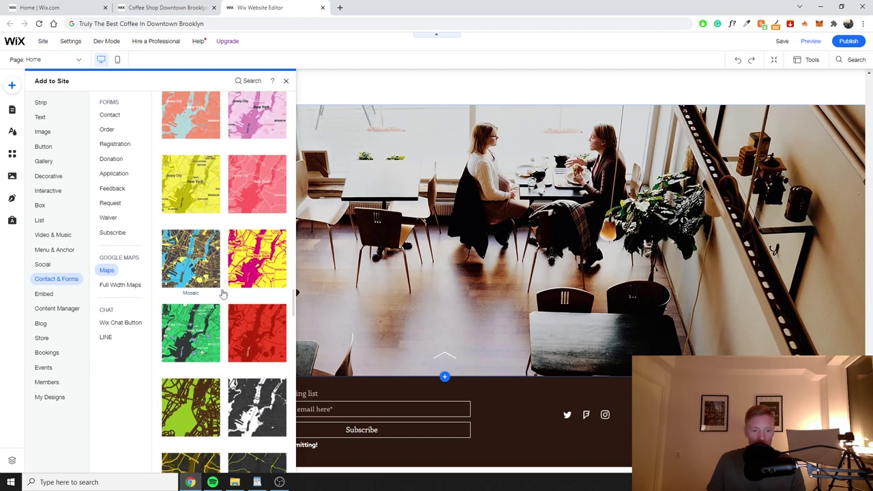
scroll(222, 296, down, 5)
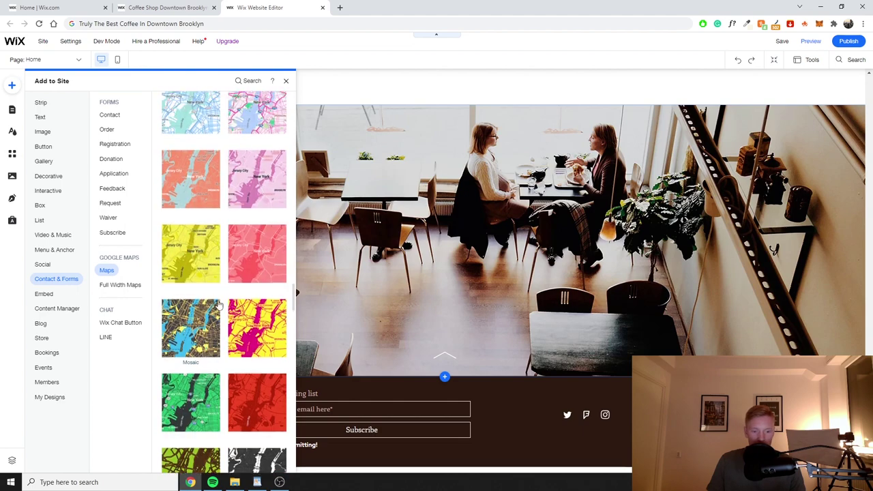
scroll(222, 307, up, 5)
scroll(226, 286, down, 8)
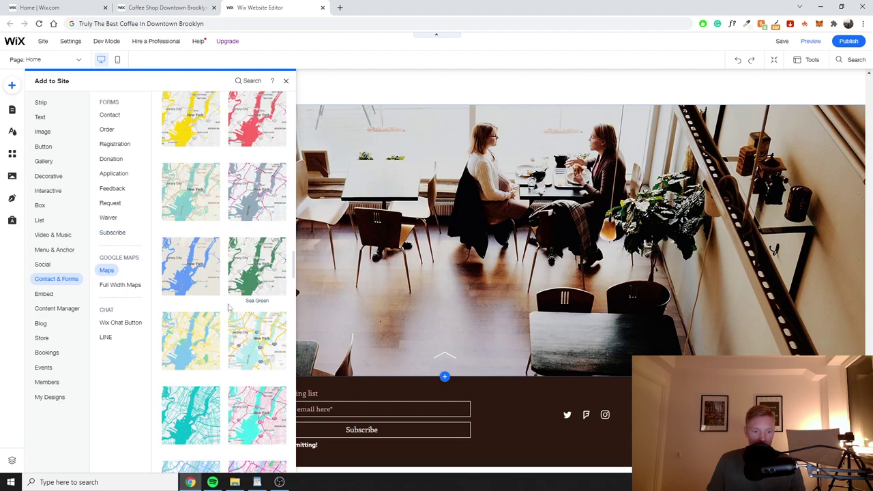
scroll(218, 313, down, 3)
scroll(195, 355, up, 4)
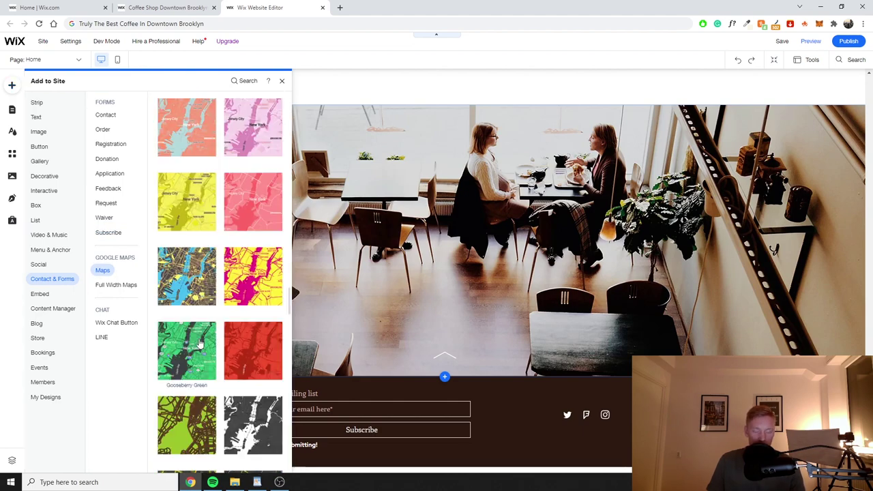
Add a dark-styled Google Map to the café strip and enlarge it vertically.
click(188, 351)
drag(434, 274, 437, 257)
drag(443, 196, 442, 128)
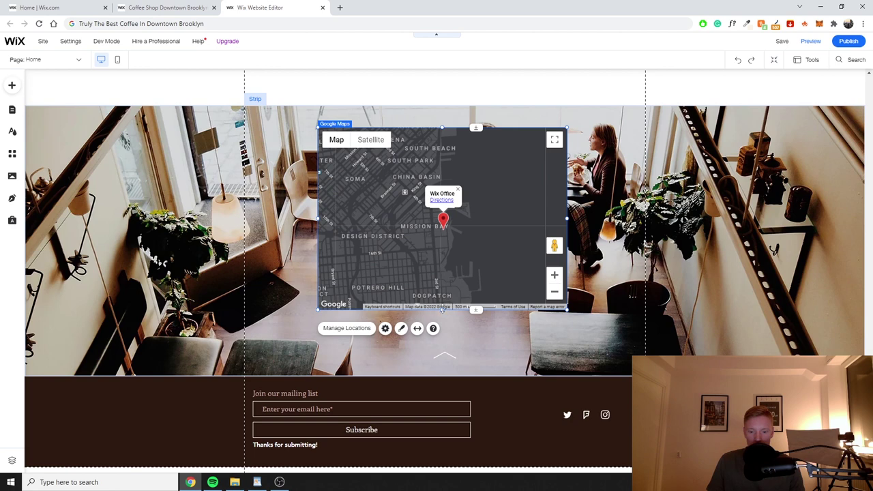
drag(443, 310, 444, 376)
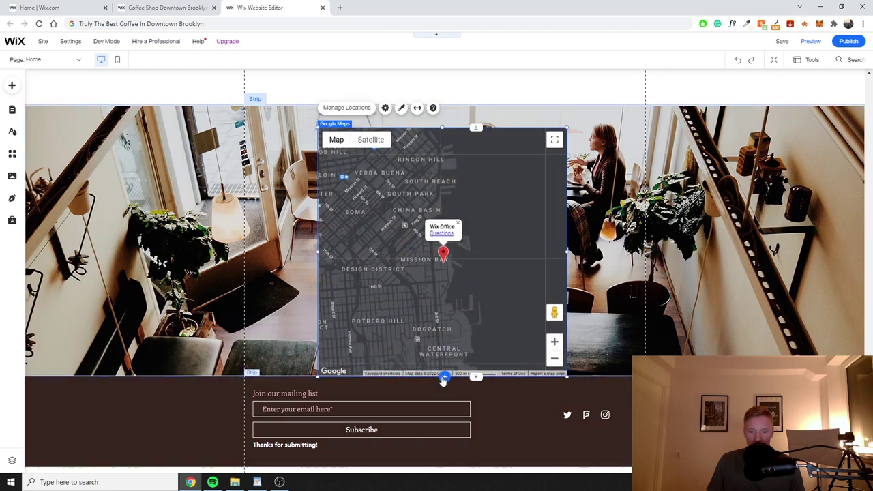
Shorten the map to fit inside the café strip and centre it there.
drag(419, 328, 416, 292)
drag(472, 340, 472, 273)
drag(446, 227, 449, 276)
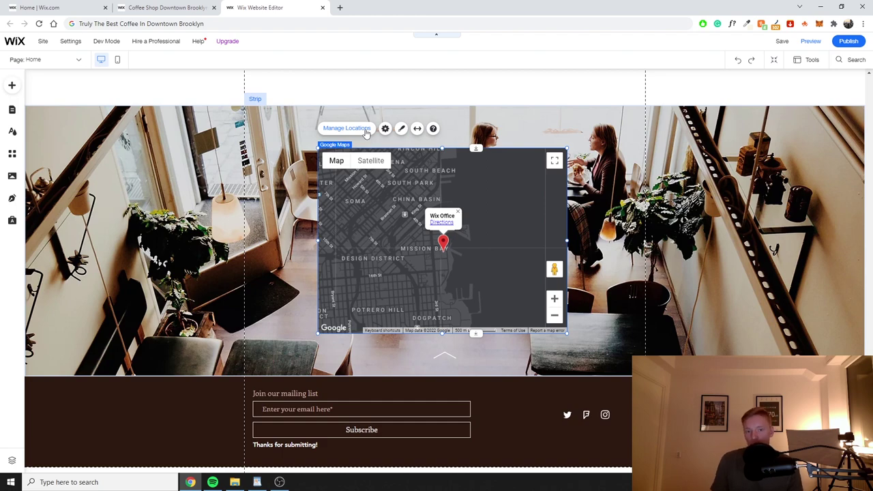
click(287, 485)
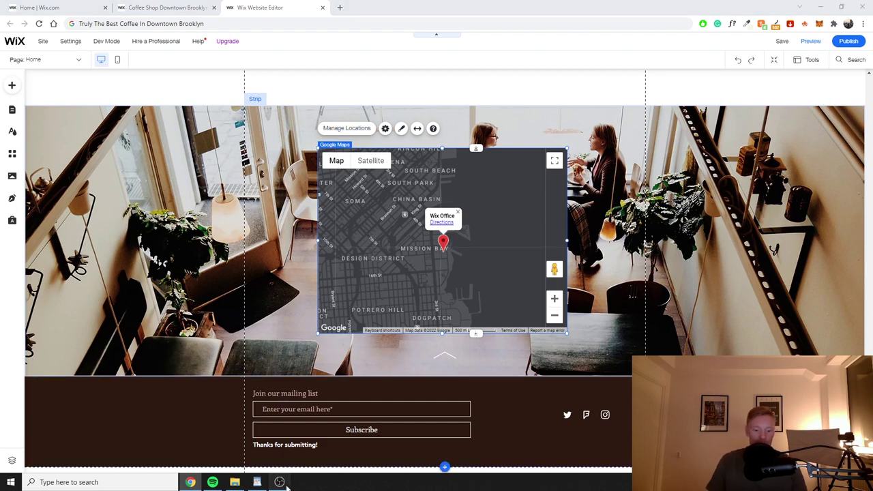